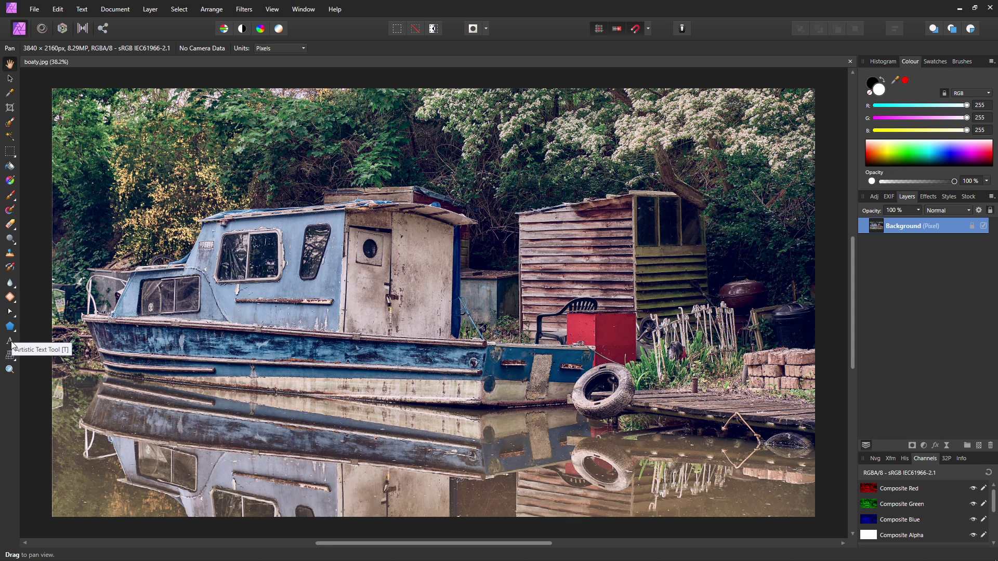
Add white text 'HELLO!' in a large text frame across the boat photo.
left_click(10, 342)
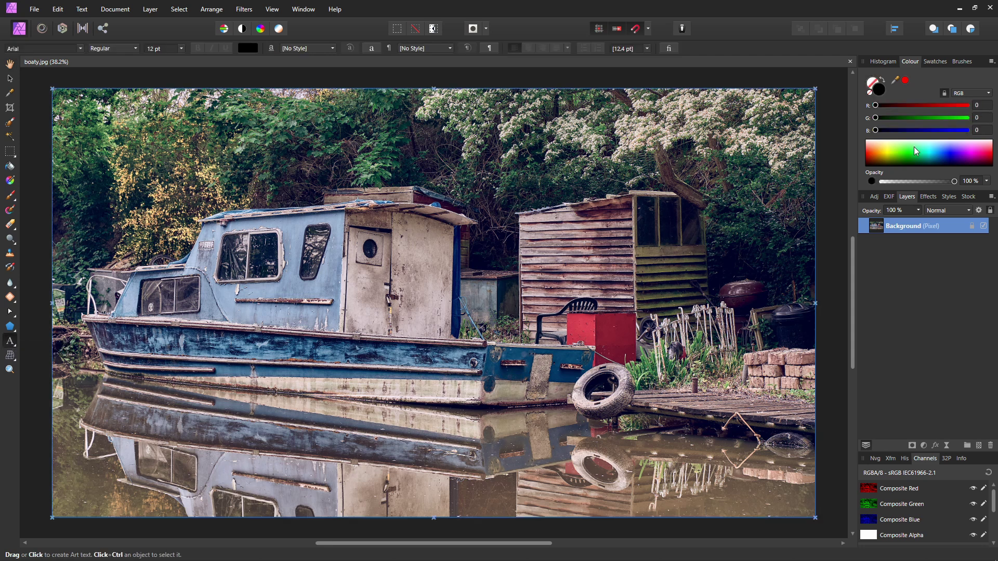
left_click(866, 142)
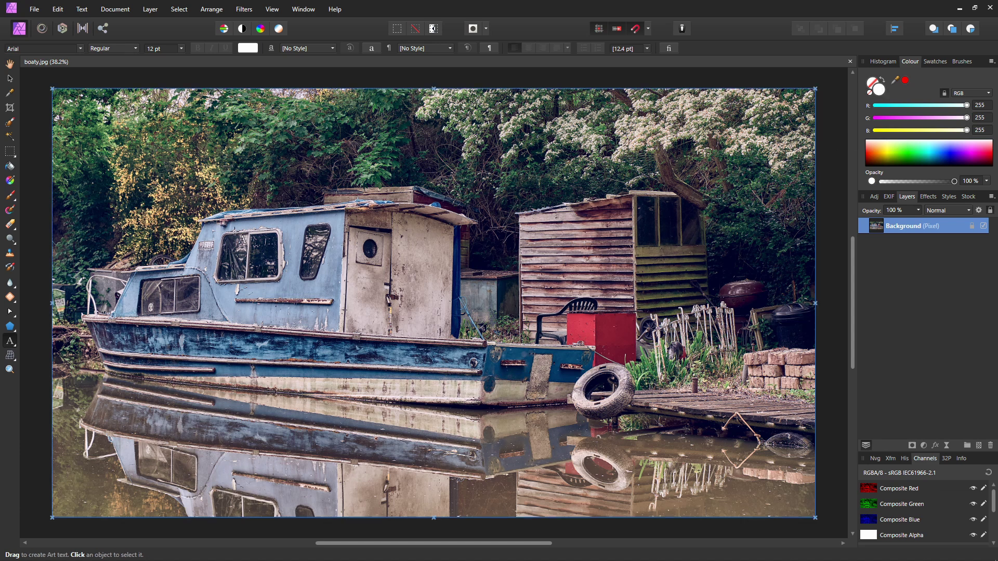
left_click_drag(235, 231, 344, 349)
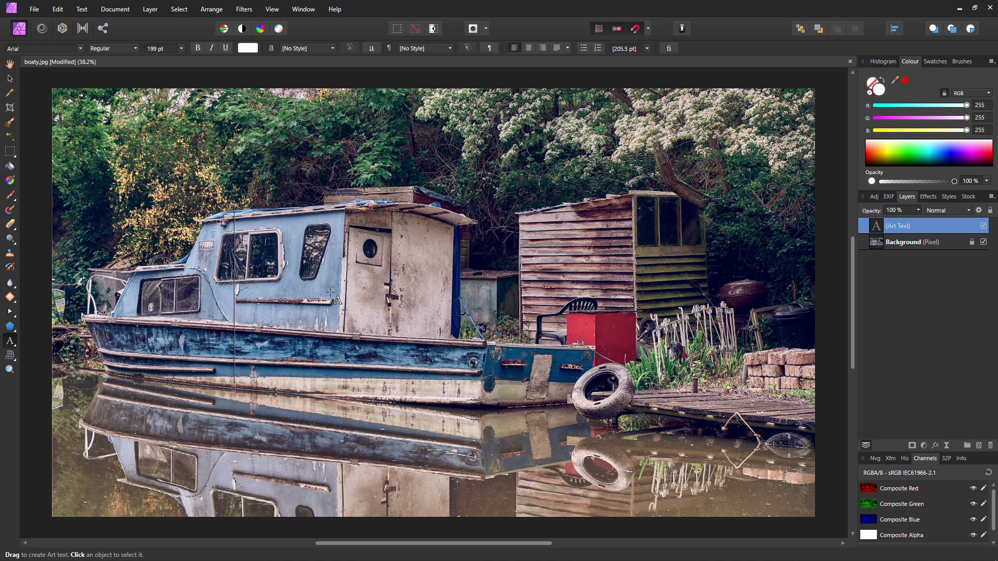
type("HELLO!")
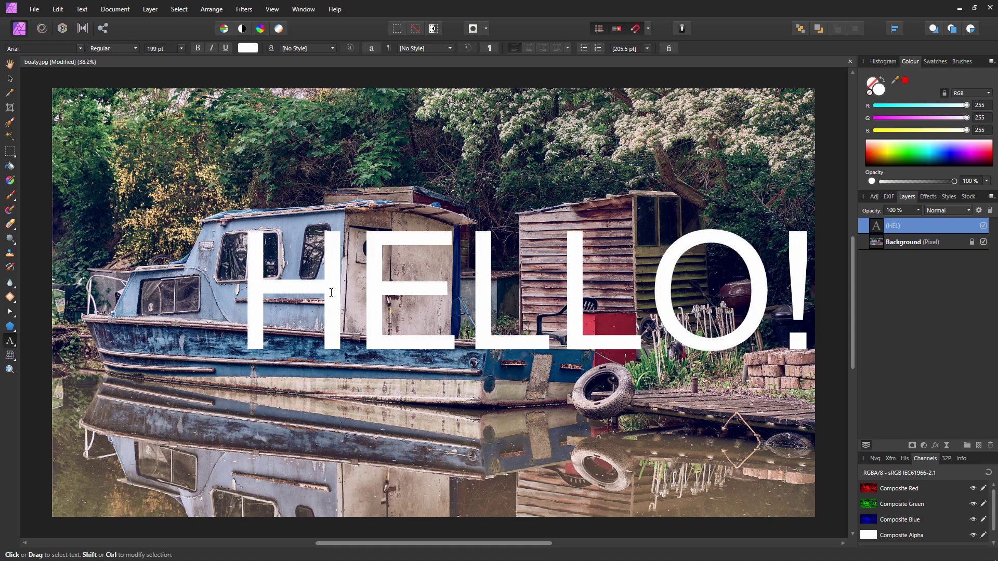
key("Escape")
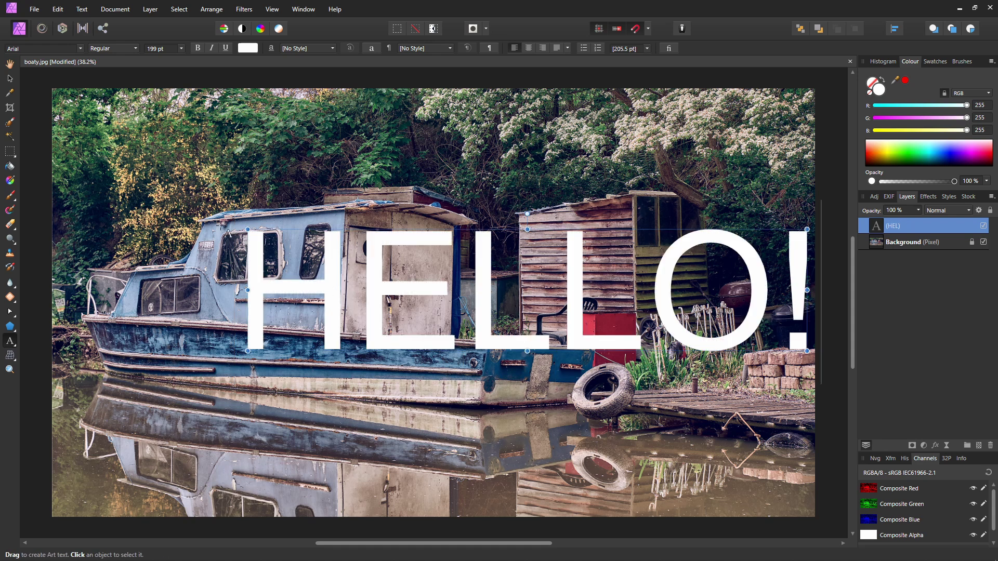
Centre the HELLO! text on the photo and make it bold.
left_click(9, 78)
left_click_drag(489, 283, 393, 298)
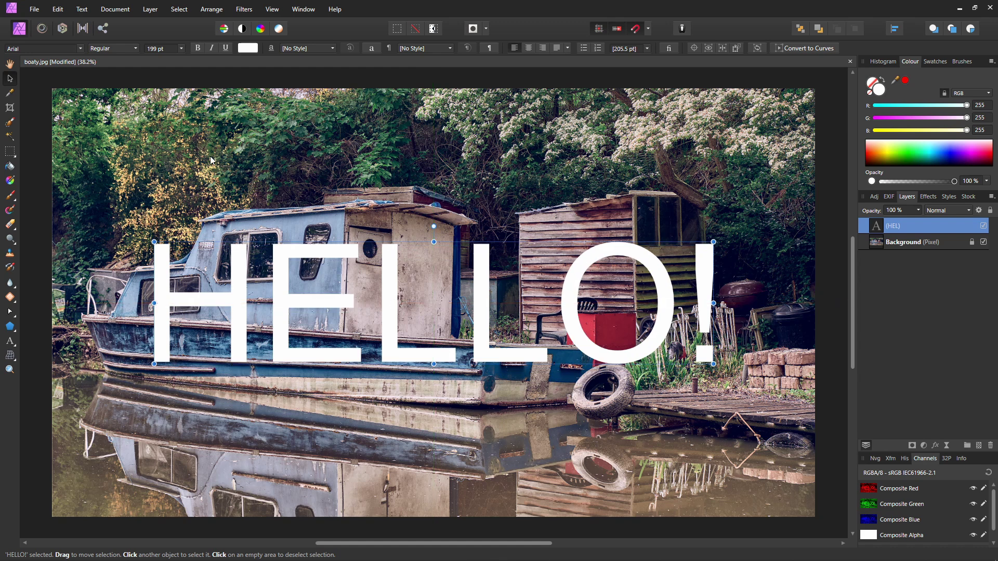
left_click(197, 52)
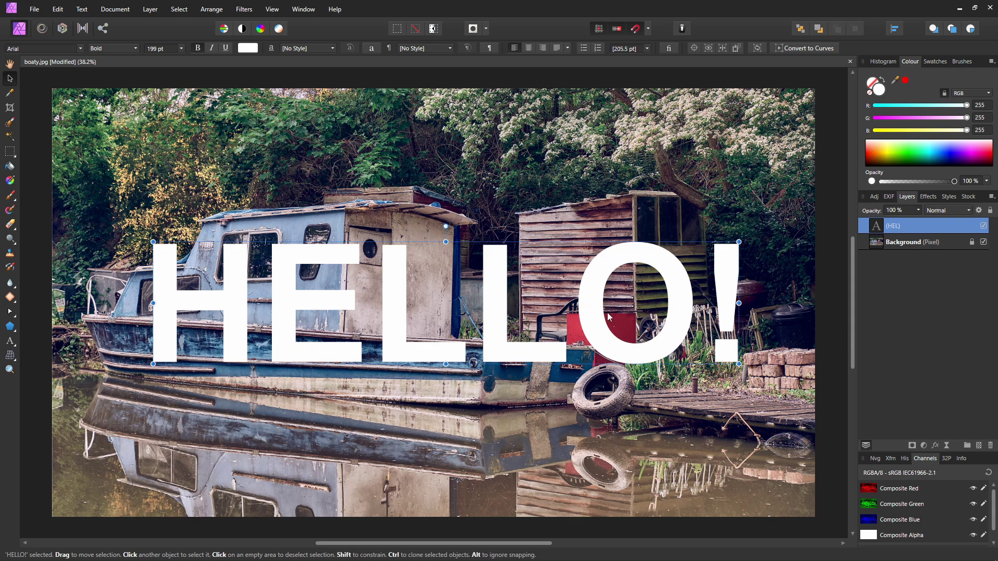
Apply Mask to Below so the boat photo shows only through the HELLO! letters.
right_click(876, 232)
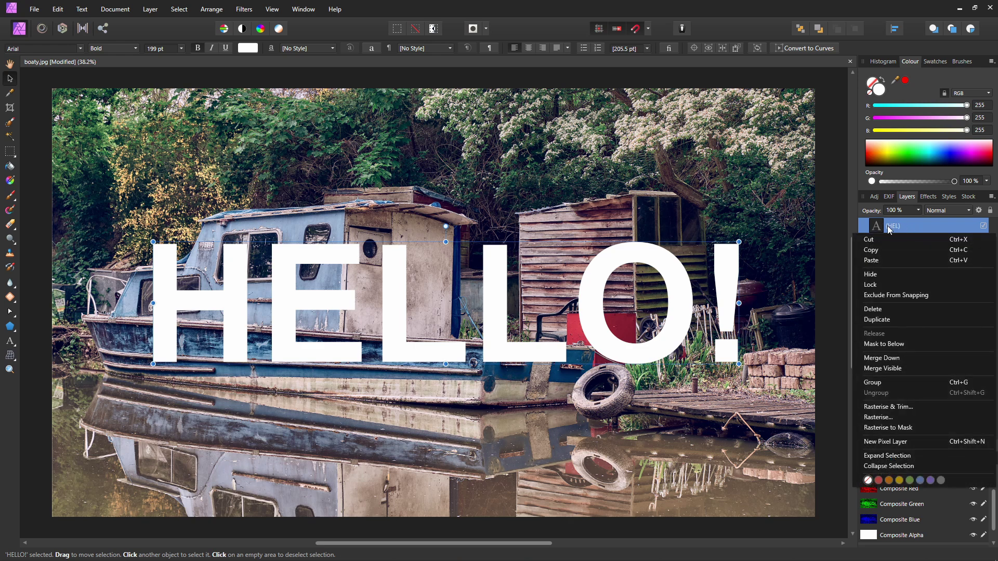
left_click(888, 344)
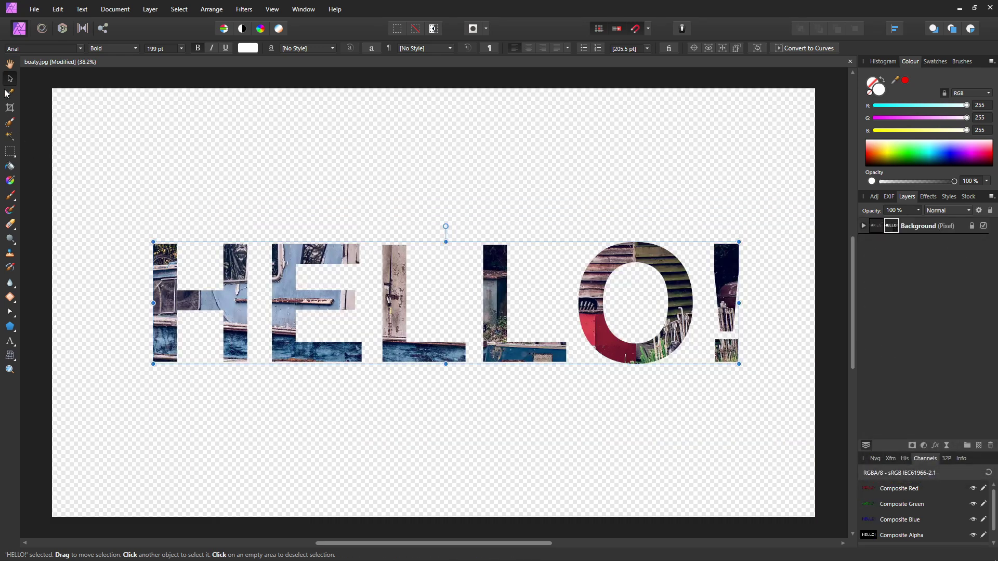
left_click(10, 63)
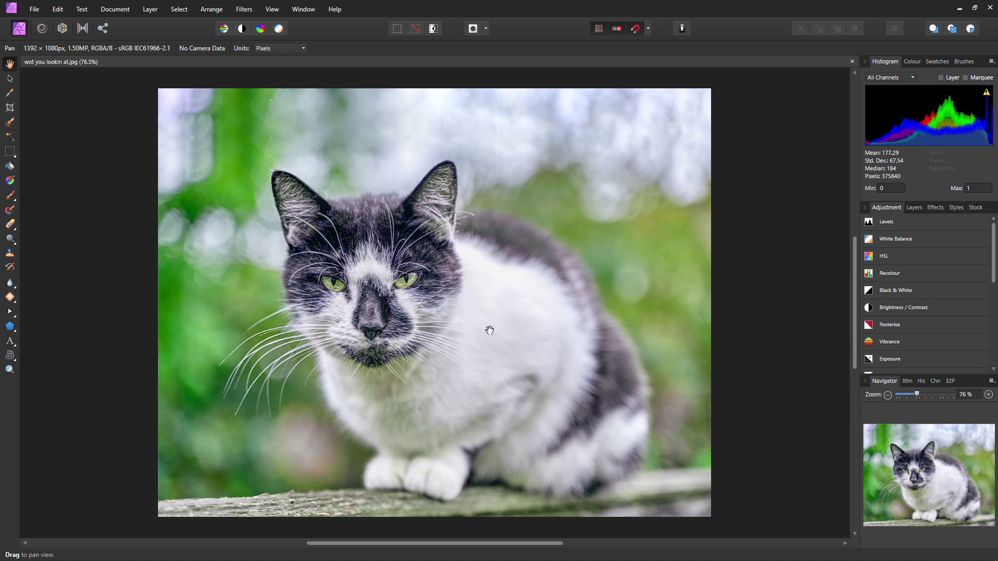
Show the Info panel via View > Studio > Info for the cat photo.
left_click(273, 12)
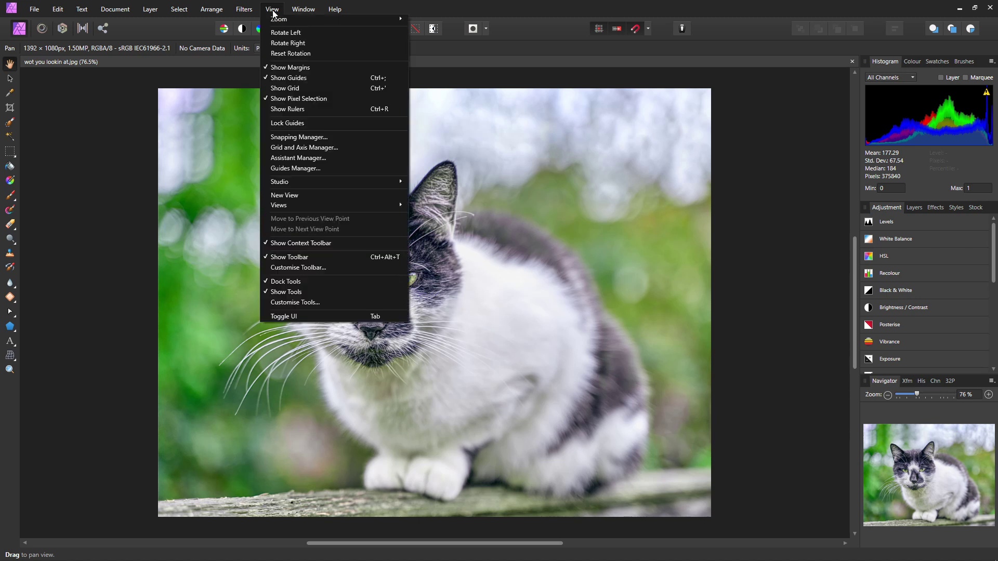
mouse_move(295, 183)
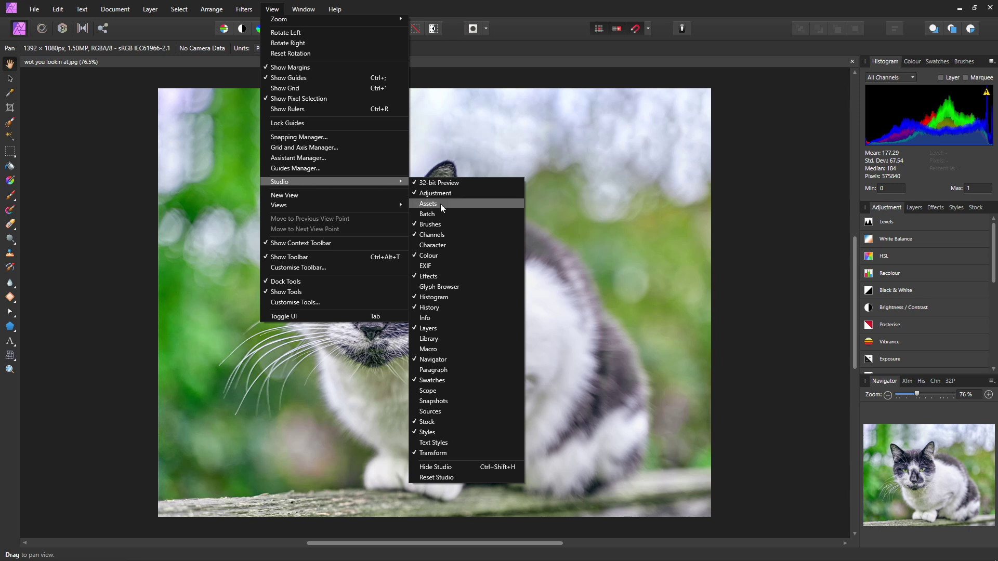
left_click(436, 316)
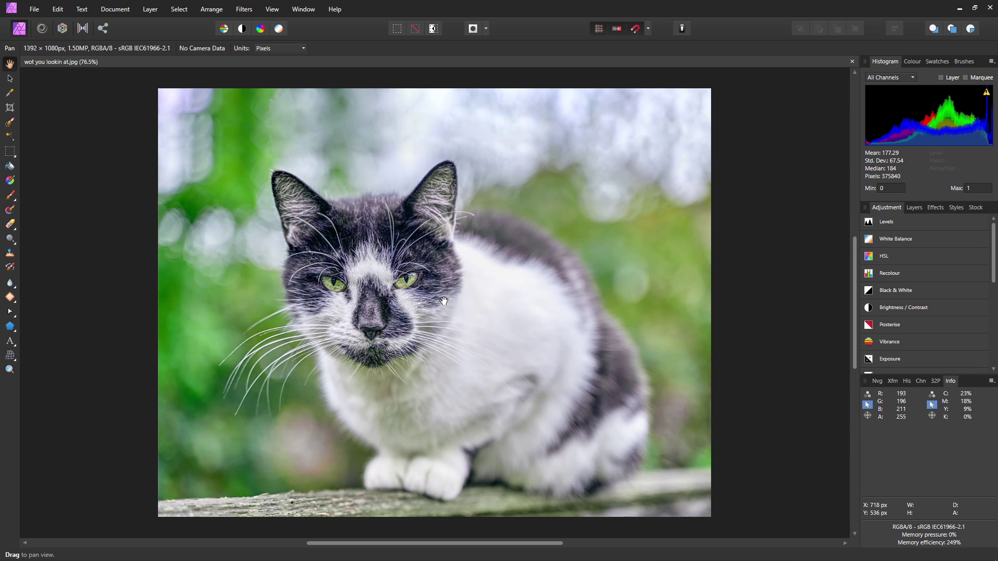
Zoom in on the cat's eye and marquee-select a small box around its white highlight.
scroll(405, 286, "up", 10)
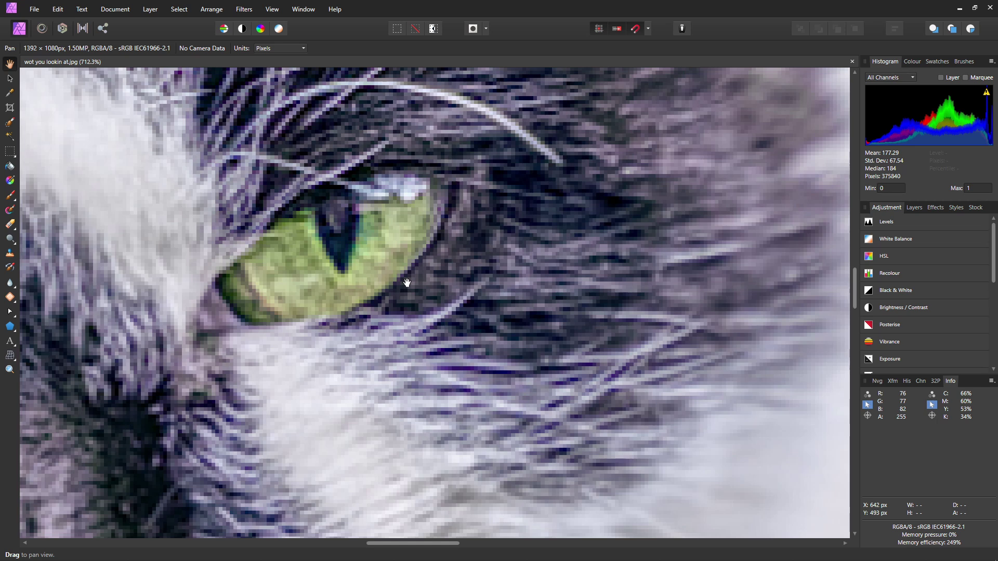
left_click(11, 154)
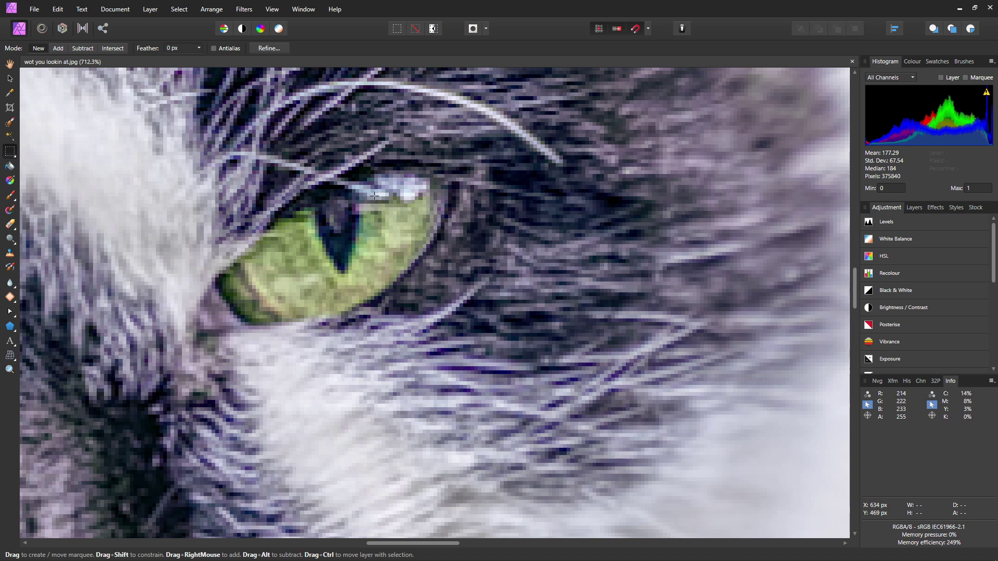
left_click_drag(374, 193, 434, 252)
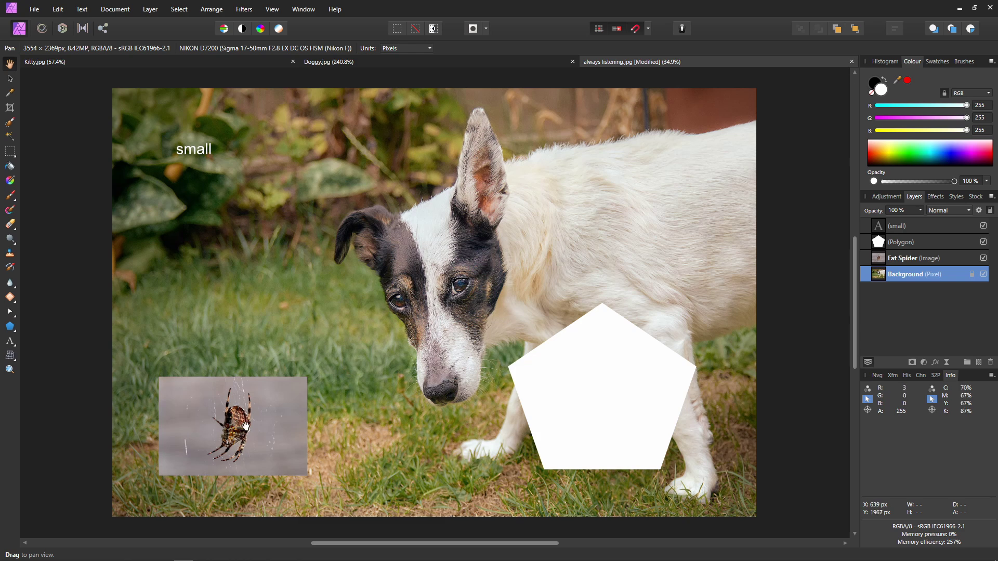
Zoom to the Fat Spider, white pentagon and small text layers in turn.
left_click(876, 258, "alt")
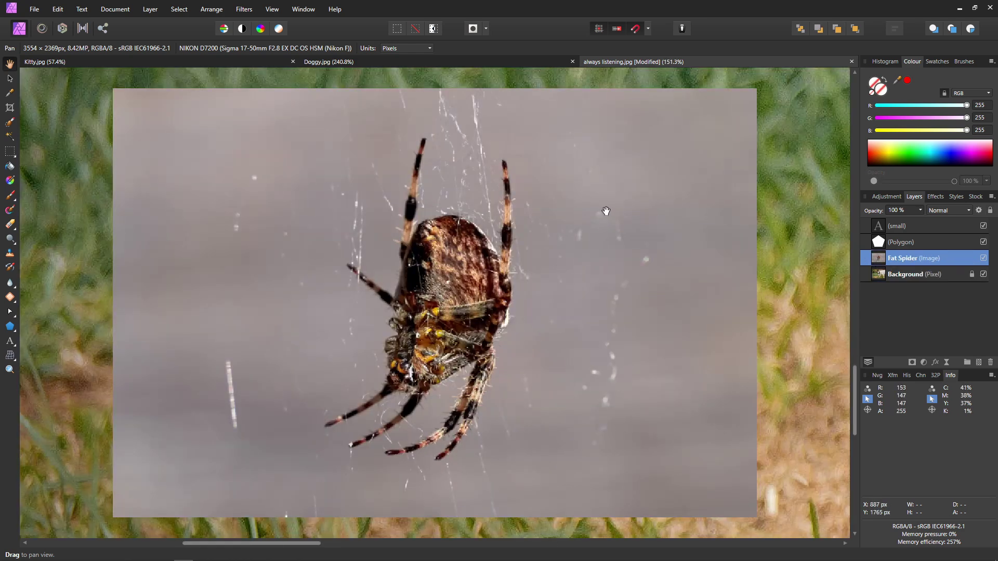
scroll(468, 262, "down", 3)
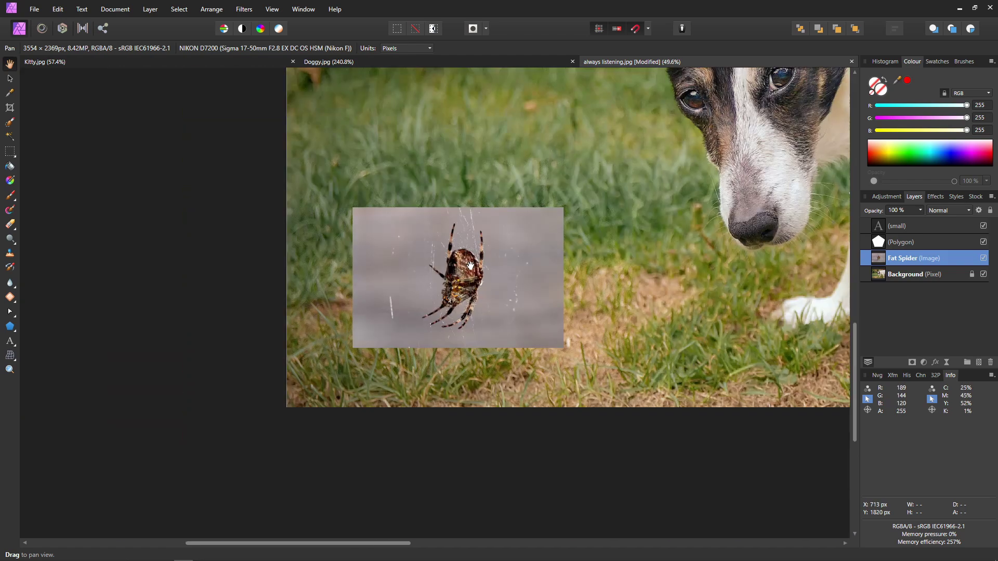
scroll(468, 262, "up", 2)
scroll(469, 263, "down", 1)
scroll(472, 263, "up", 1)
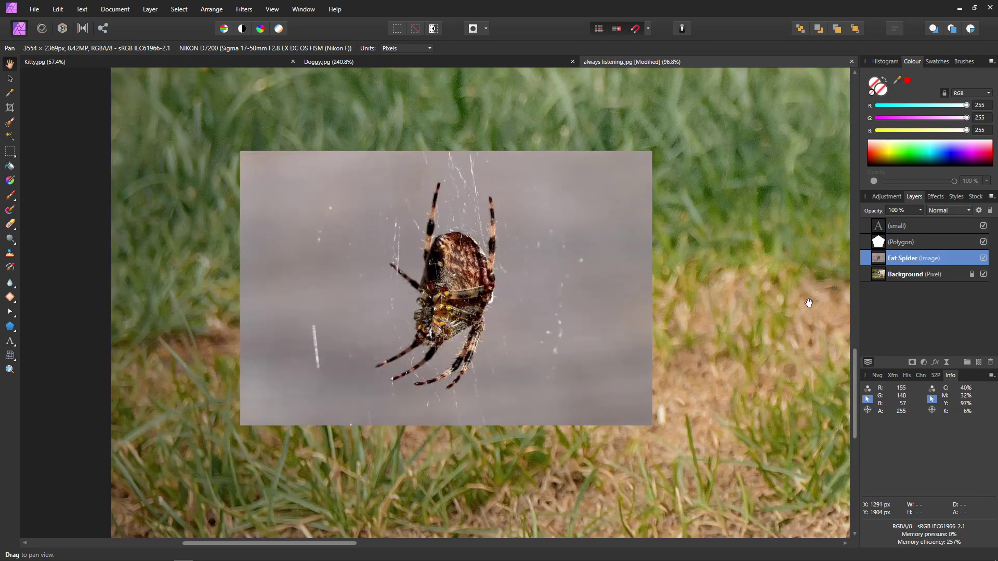
left_click(878, 243, "alt")
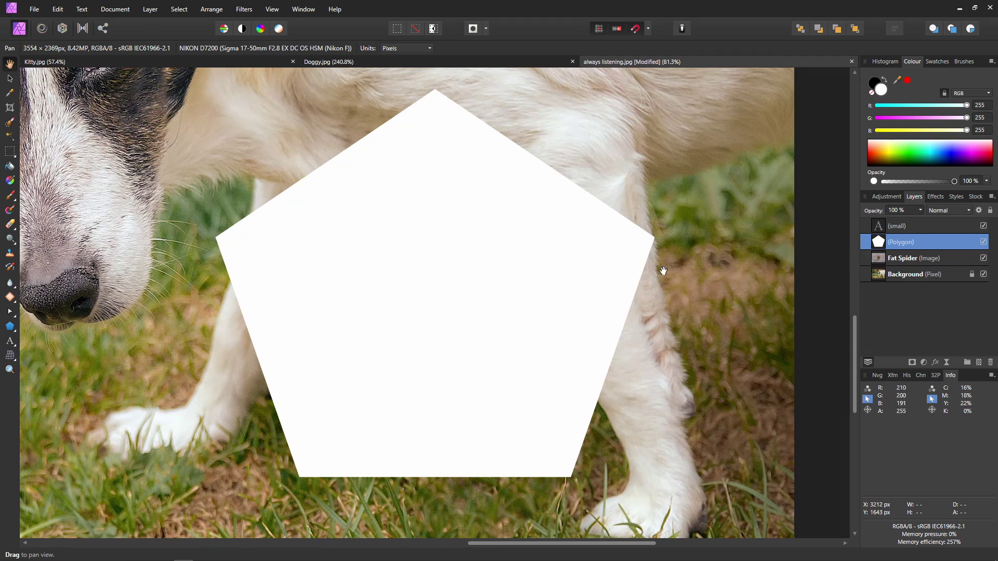
left_click(877, 229, "alt")
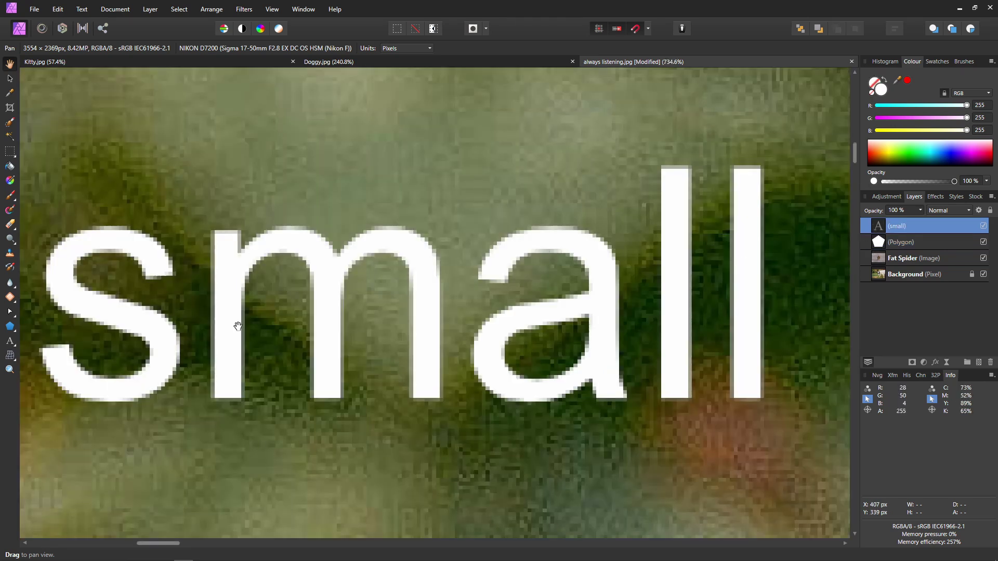
Pan to the dog, then select Background and fit the whole composite with Ctrl+0.
scroll(522, 327, "down", 10)
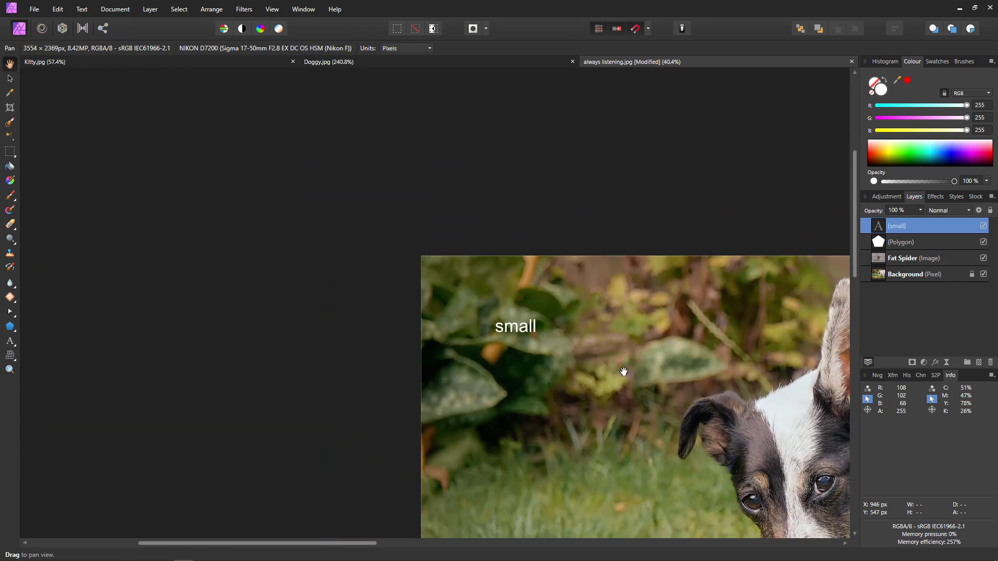
left_click_drag(624, 371, 446, 253)
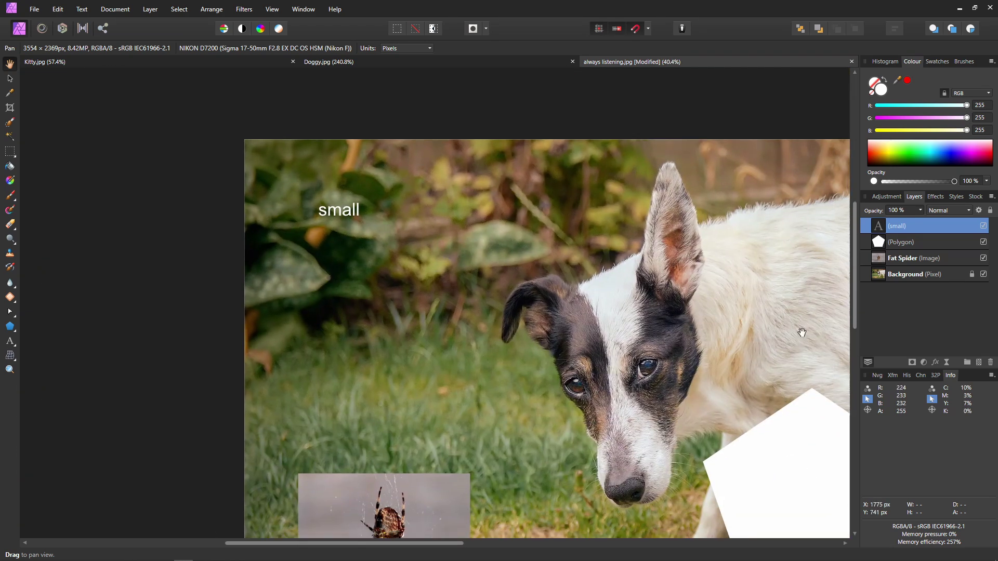
left_click(880, 272)
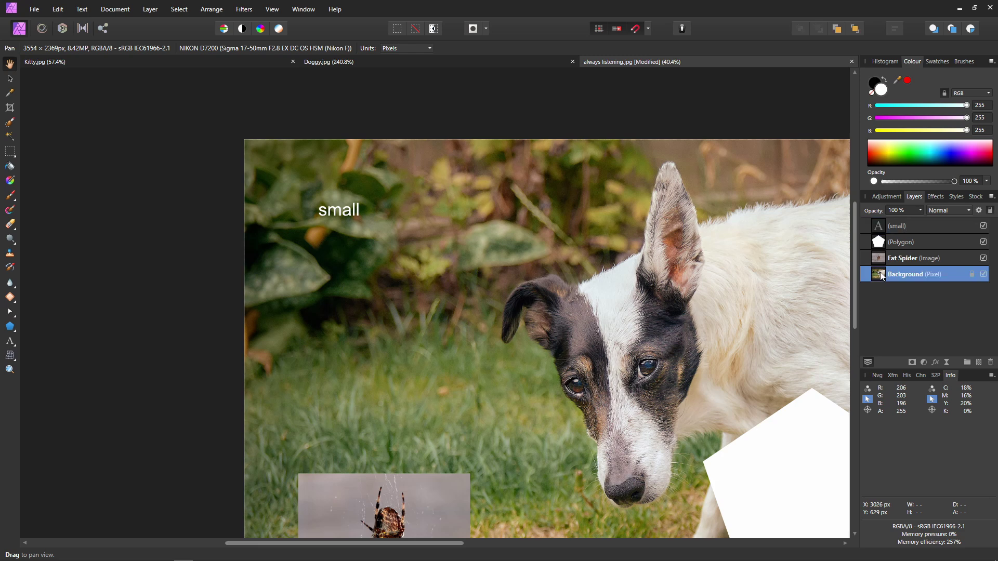
key("ctrl+0")
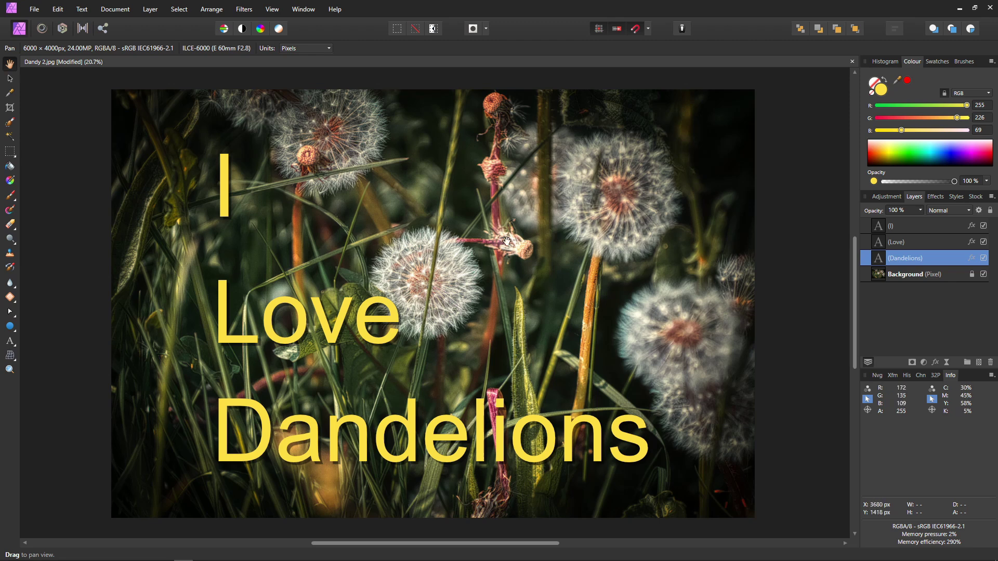
left_click(880, 281)
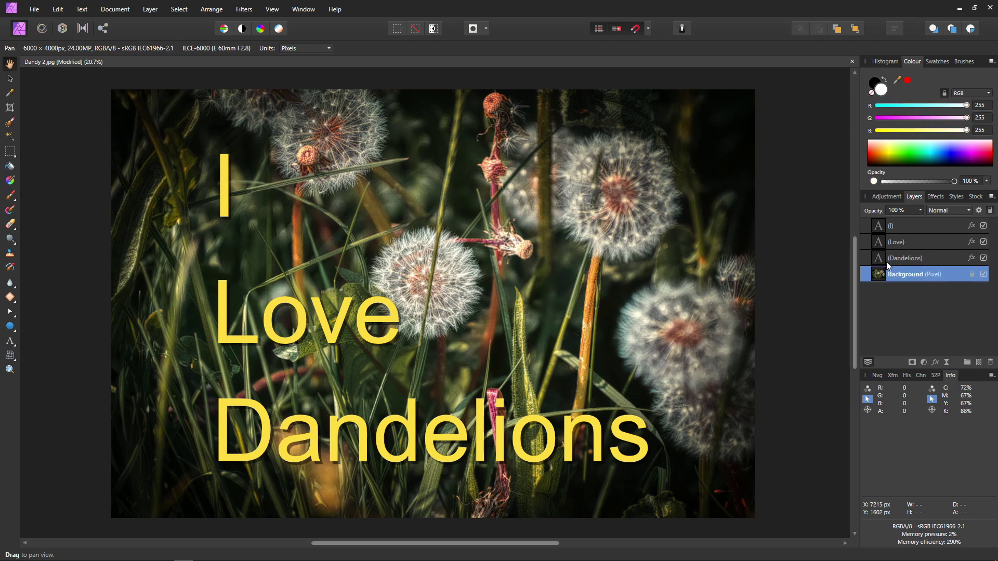
left_click(886, 259)
left_click(890, 243)
left_click(894, 227)
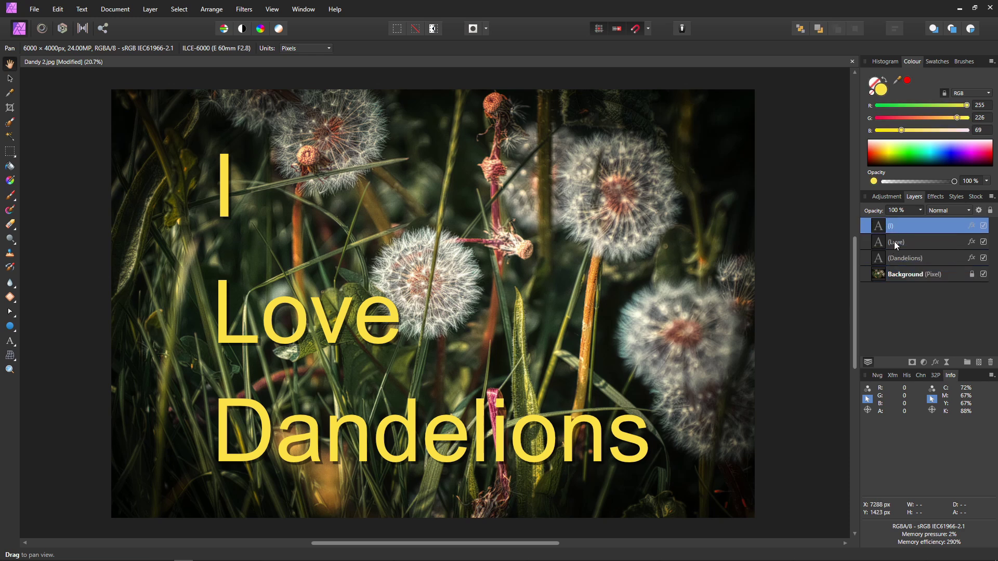
left_click(894, 241)
left_click(892, 257)
left_click(889, 271)
left_click(889, 259)
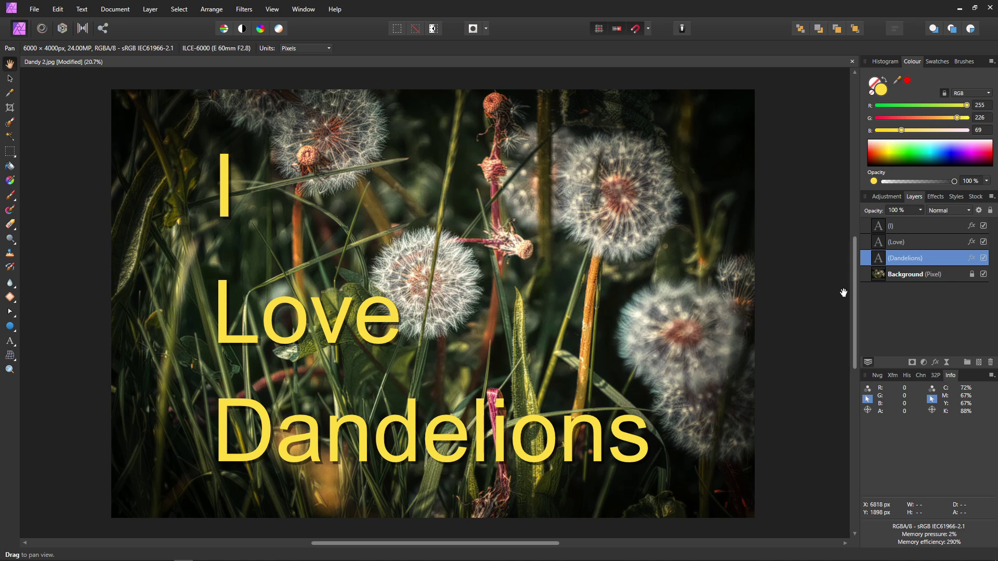
left_click(880, 242, "alt")
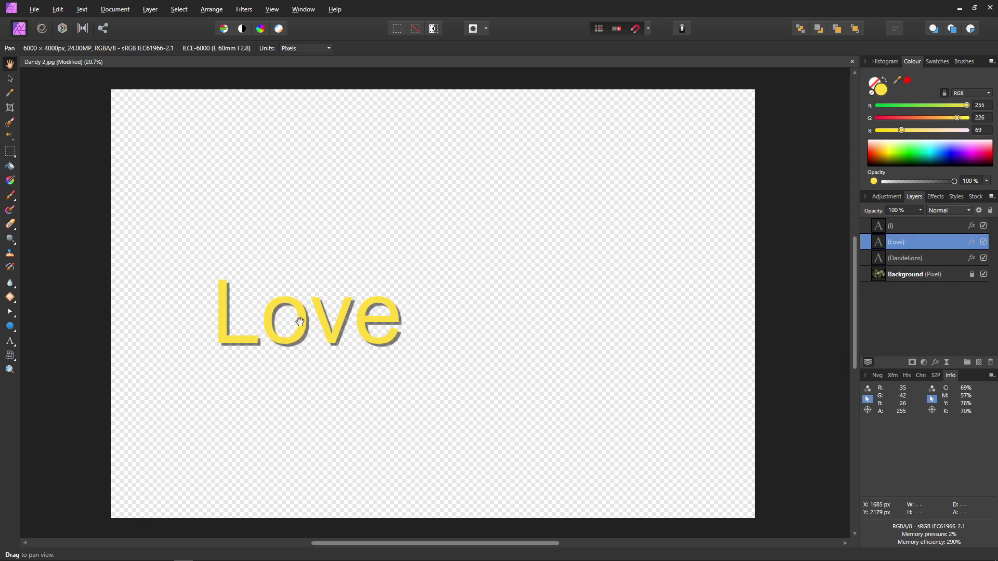
left_click(877, 229, "alt")
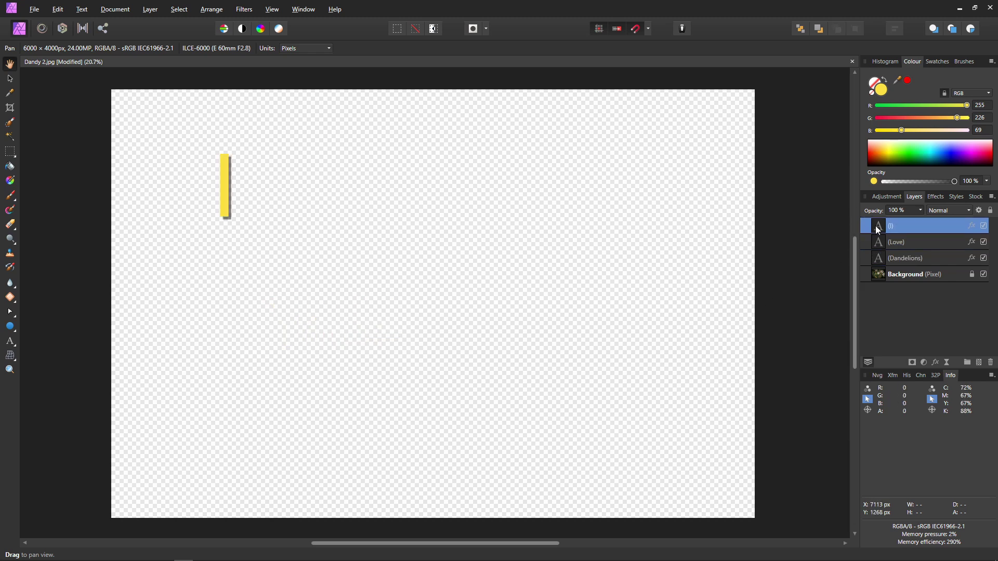
left_click(879, 259, "alt")
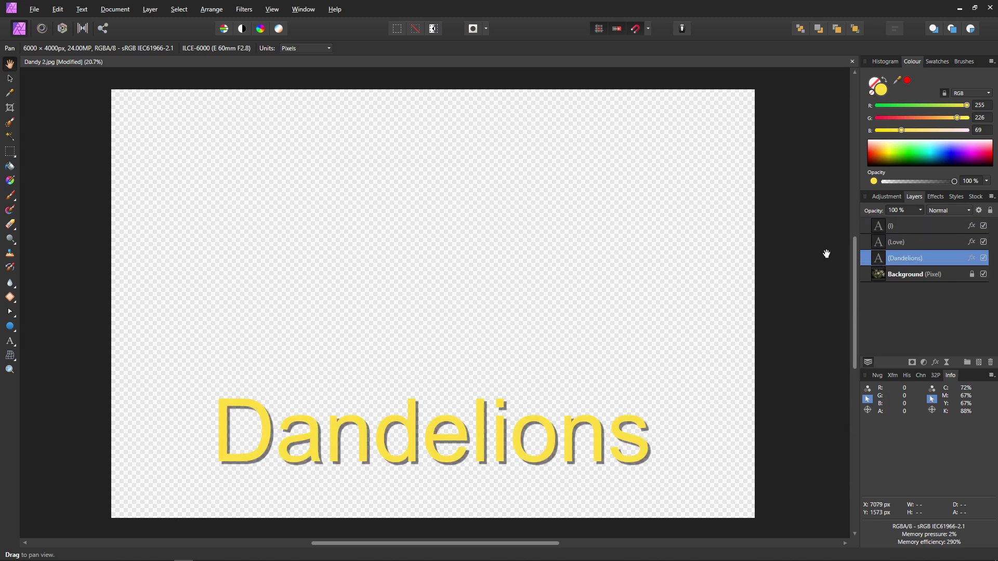
left_click(878, 275, "alt")
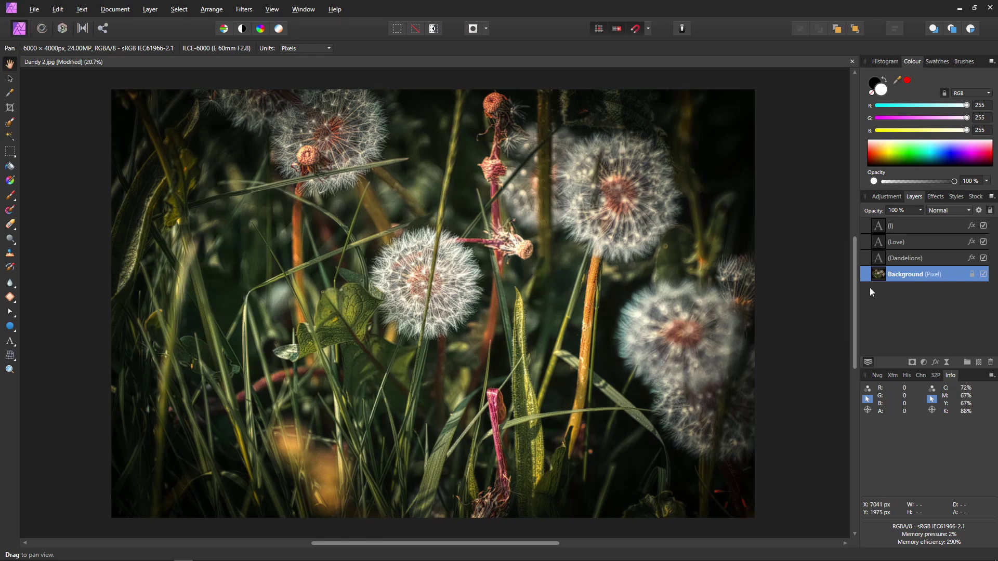
left_click(877, 261)
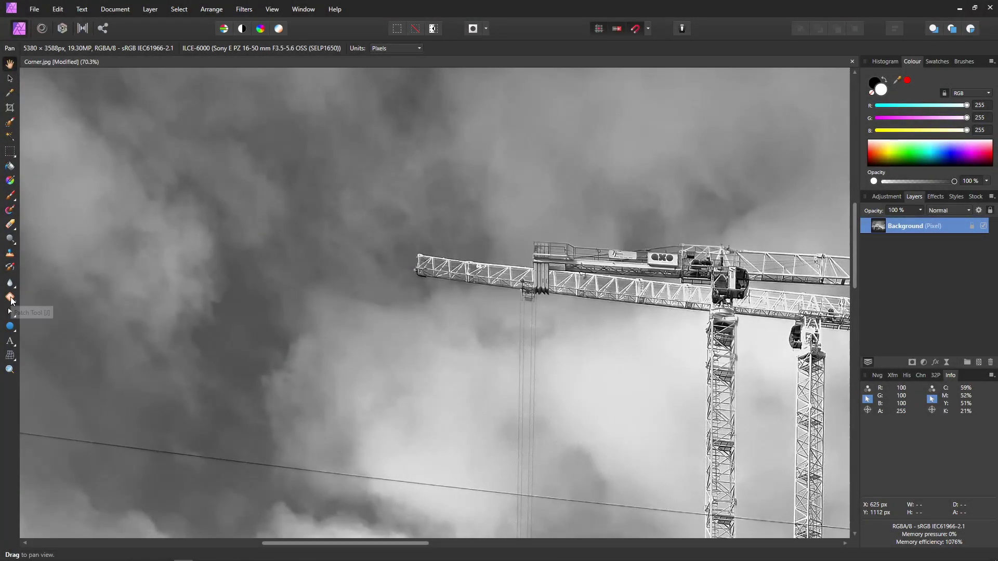
With the Patch Tool, loop around the crane's jib tip and set the source further along the jib.
left_click(10, 299)
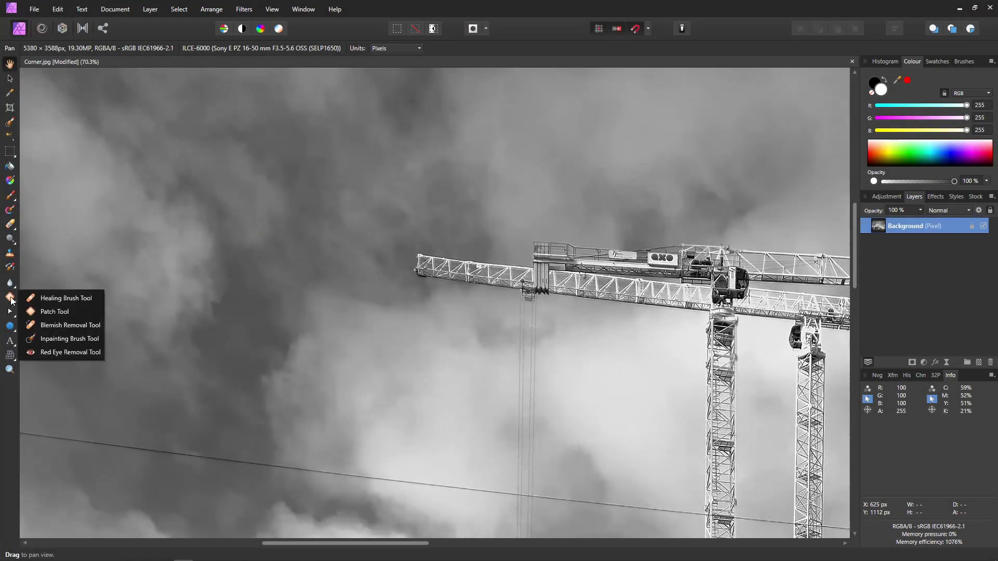
left_click(42, 312)
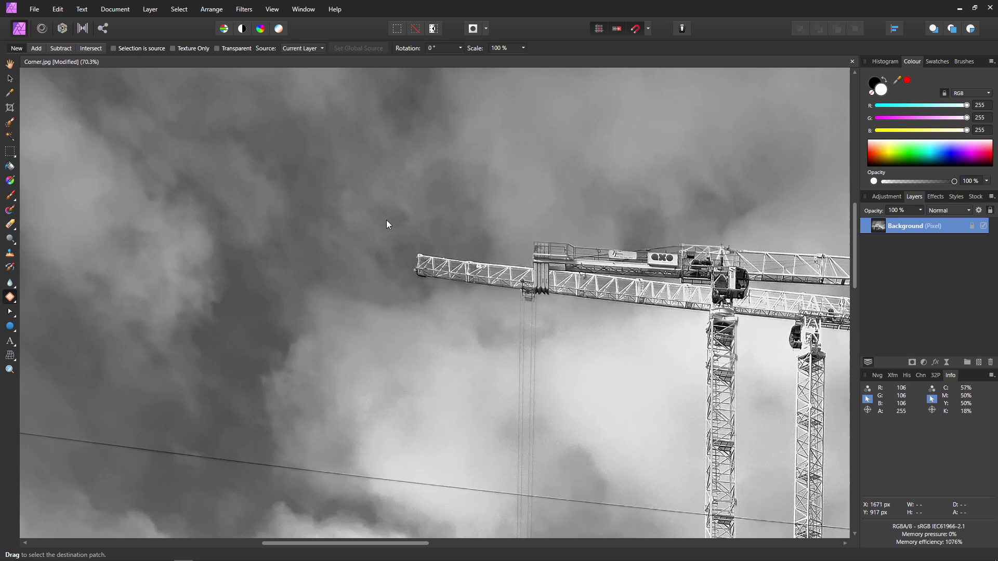
mouse_move(422, 286)
left_mouse_down()
mouse_move(370, 214)
mouse_move(372, 317)
mouse_move(425, 294)
left_mouse_up()
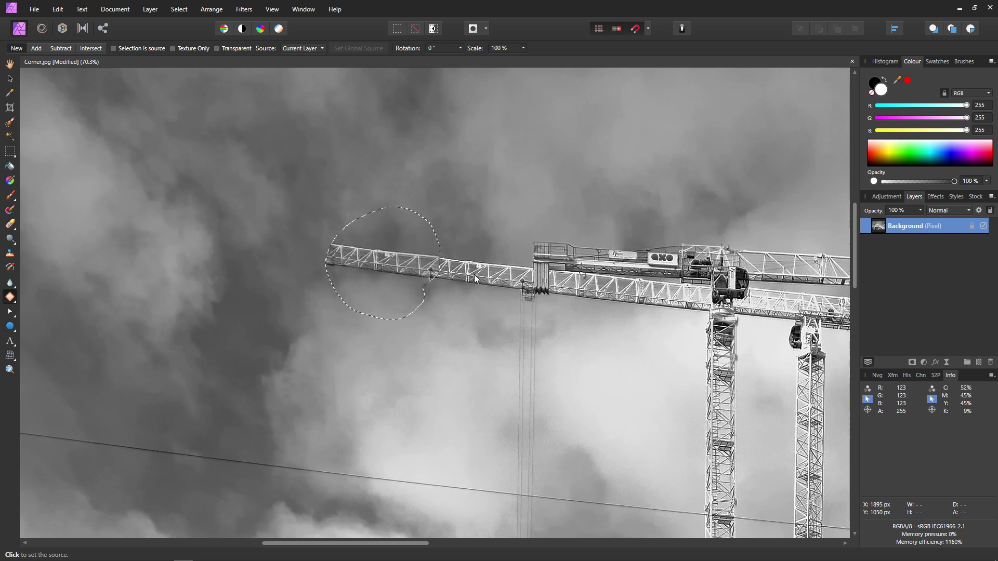
left_click(451, 289)
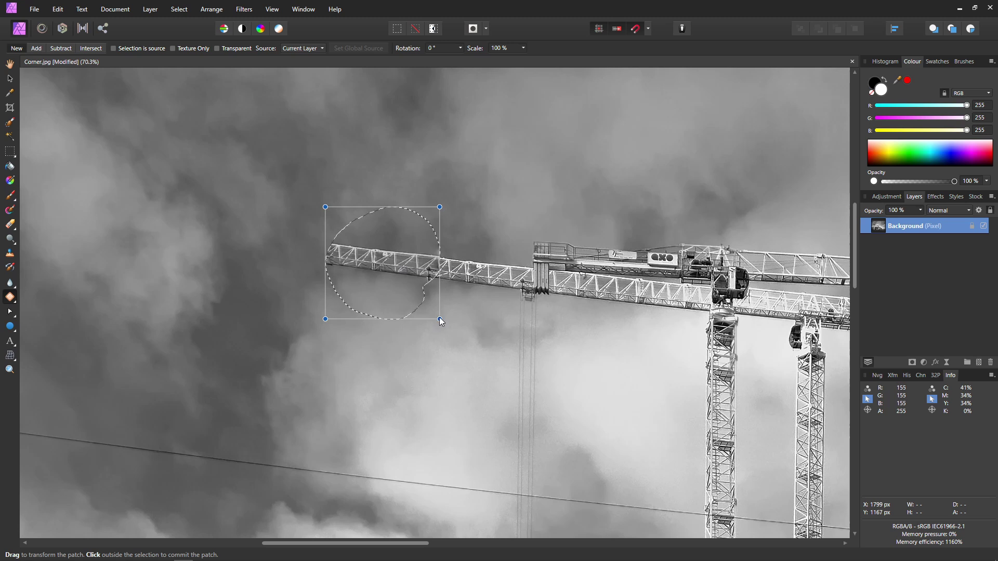
Scale up the patch and rotate it so the copied lattice tilts across the jib tip.
left_click_drag(439, 319, 473, 354)
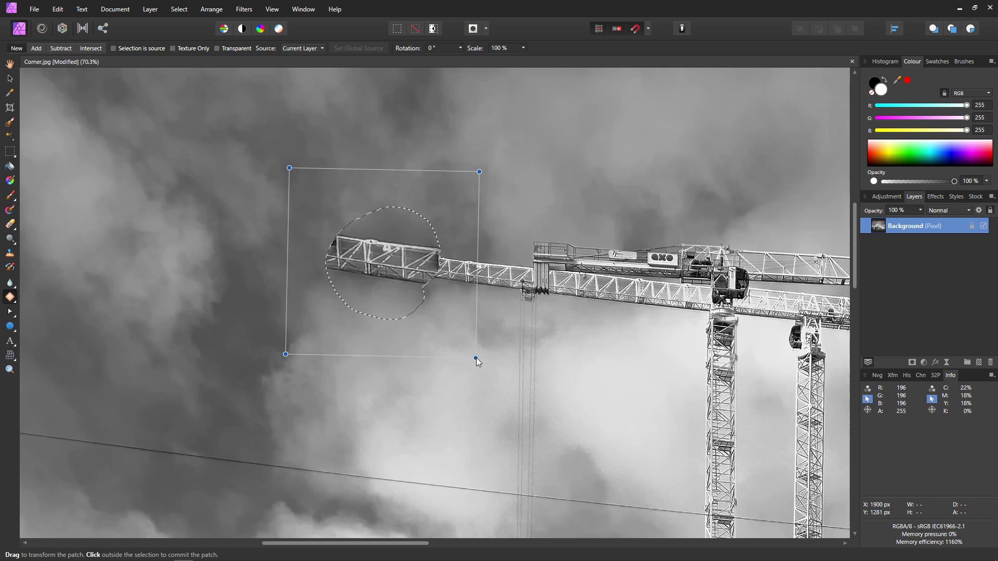
left_click_drag(475, 364, 406, 375)
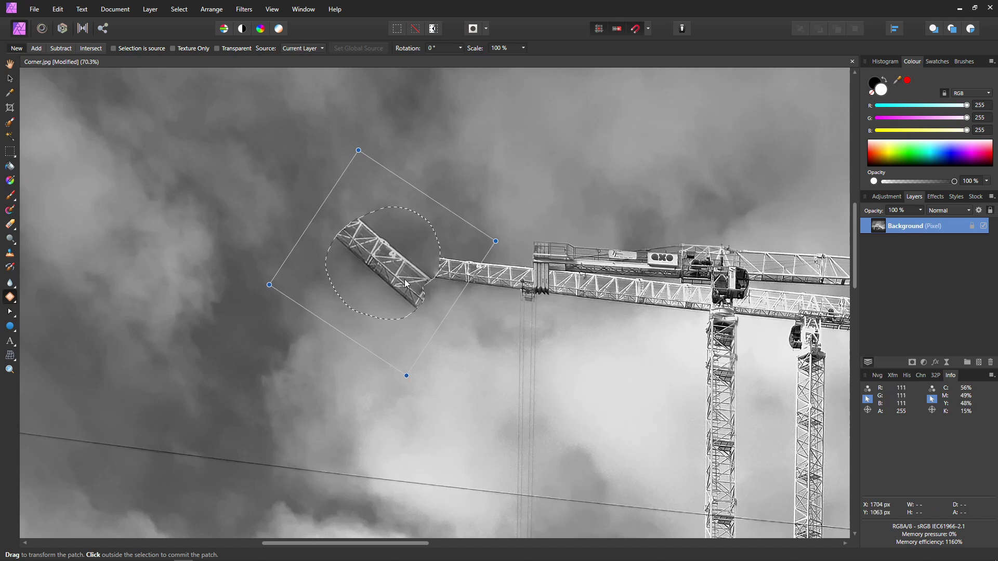
left_click_drag(407, 377, 438, 380)
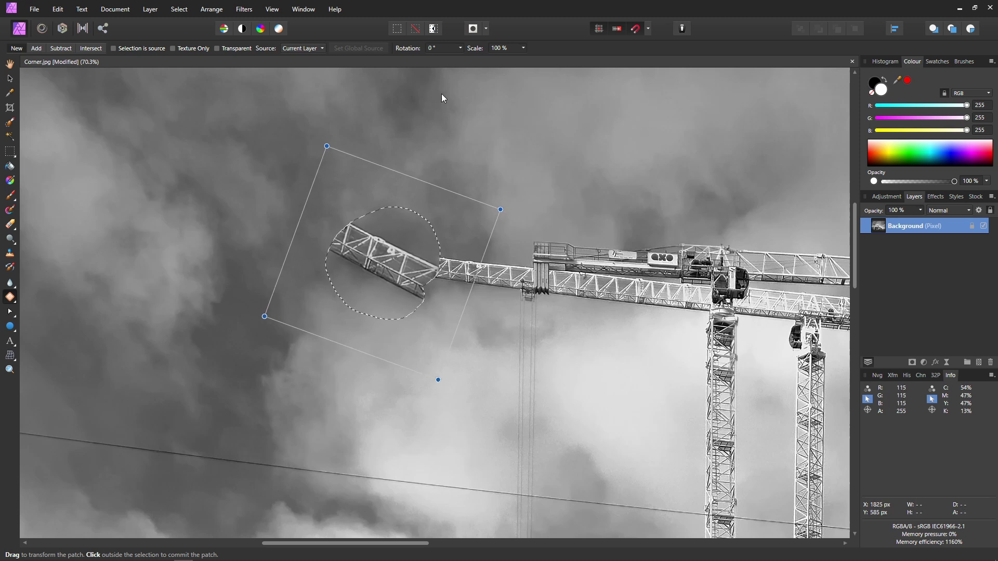
Reset the patch's rotation to 0 and its scale to 100 %.
left_click(413, 48)
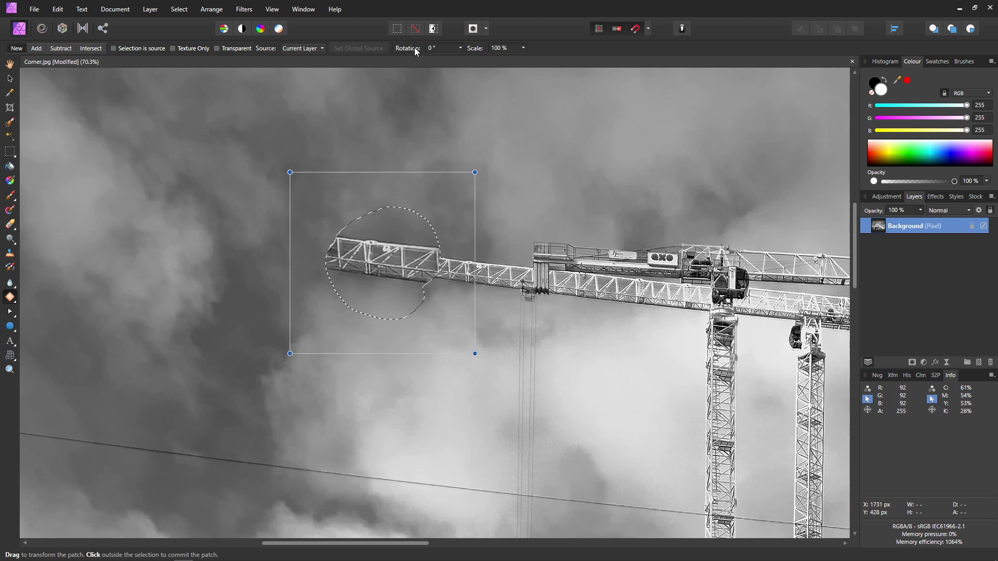
left_click(476, 48)
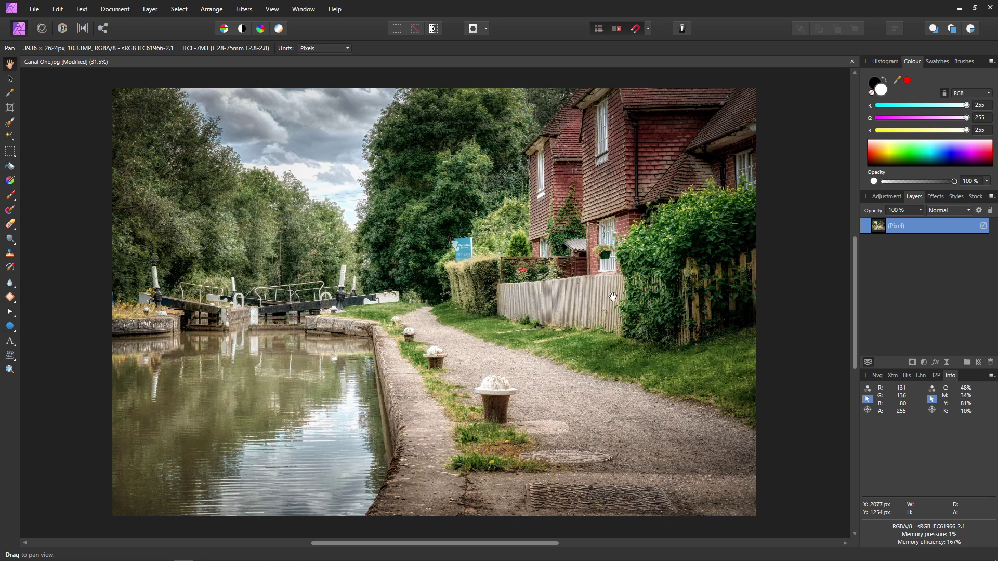
Add a Selective Colour adjustment set to Whites, trying the Black slider and leaving it at 0 %.
left_click(925, 363)
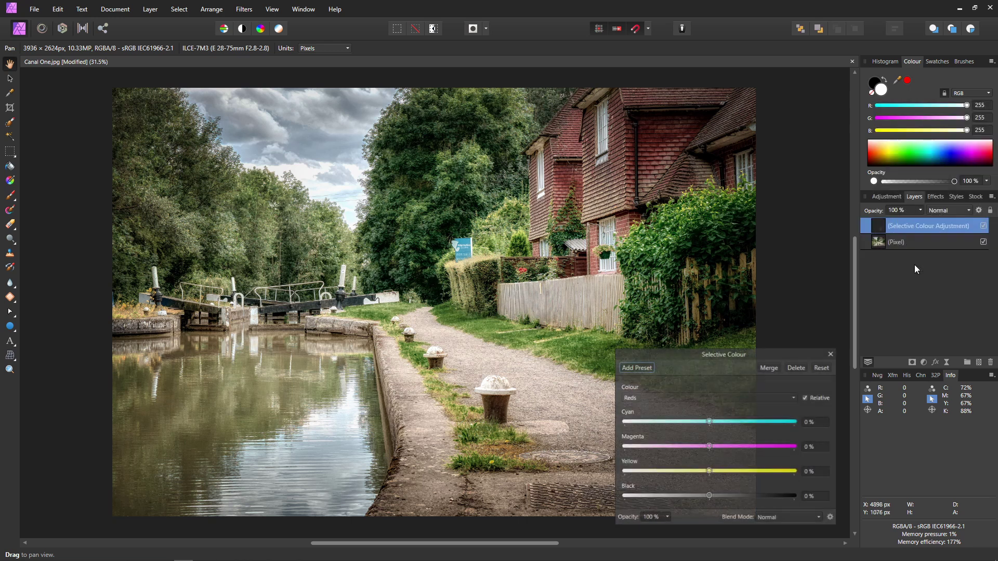
left_click(915, 268)
left_click_drag(715, 354, 790, 237)
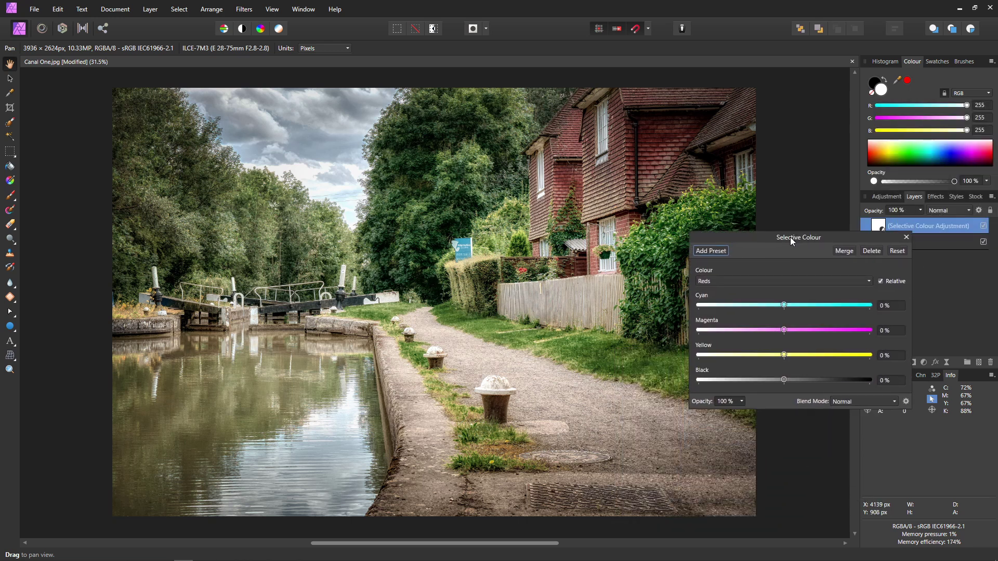
left_click(723, 281)
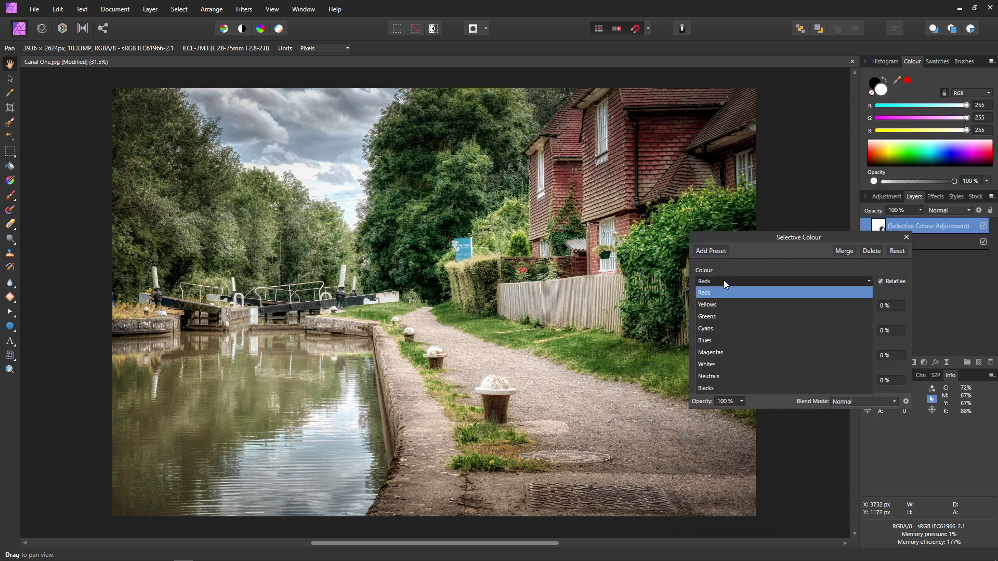
left_click(718, 364)
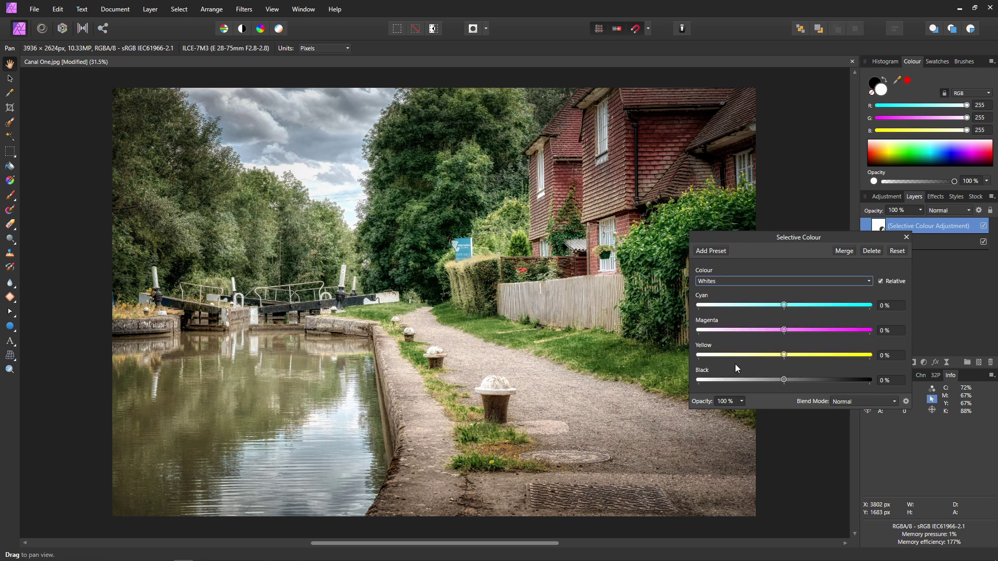
left_click_drag(784, 384, 712, 380)
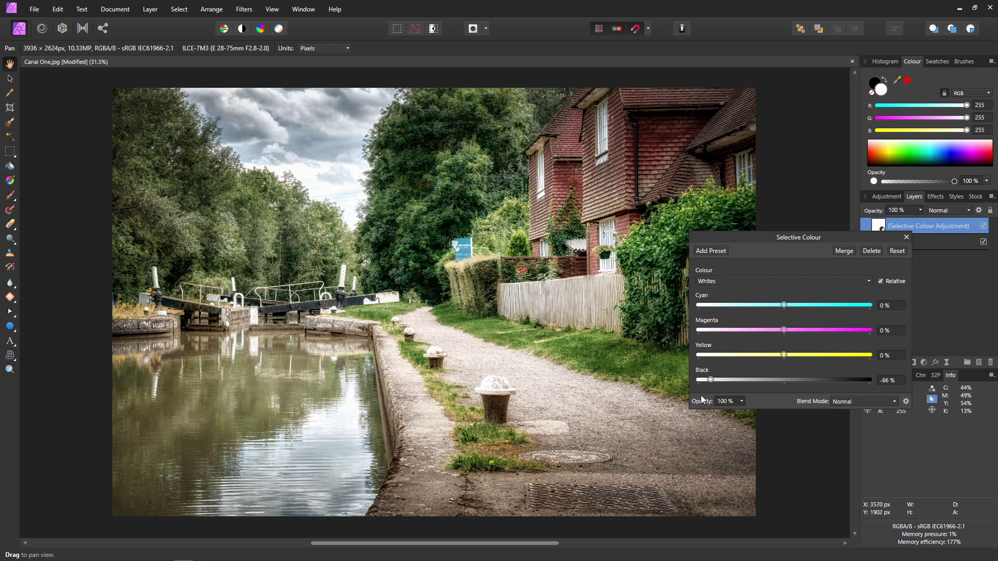
left_click_drag(764, 387, 789, 384)
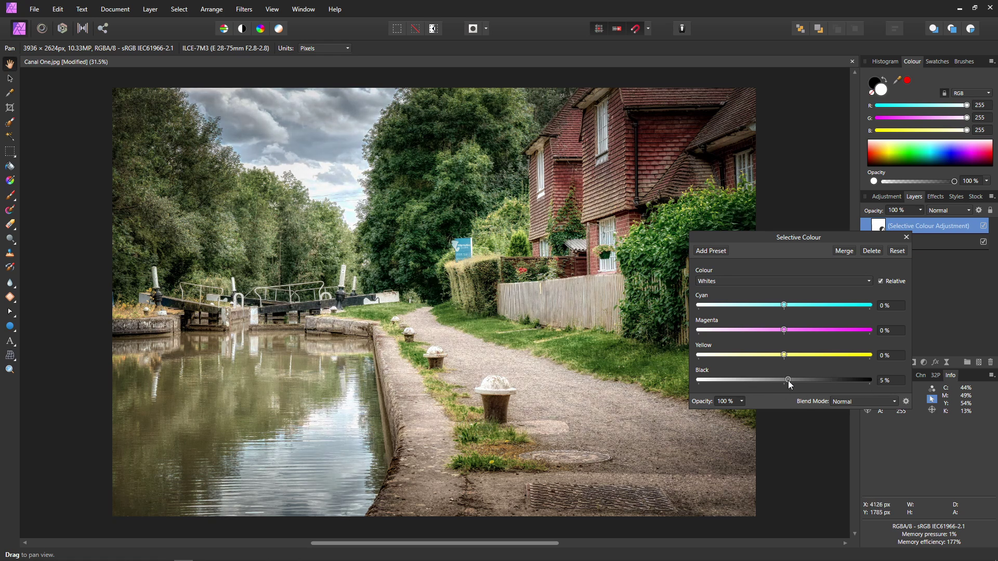
Set the Neutrals range's Black value to 4 % in Selective Colour.
left_click(729, 286)
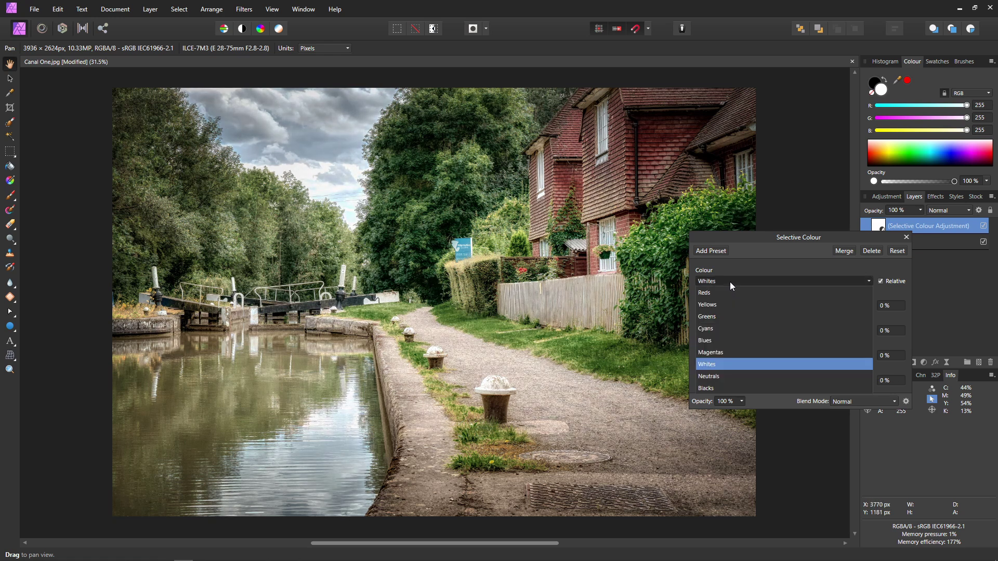
left_click(733, 376)
left_click(752, 379)
left_click_drag(752, 378, 784, 385)
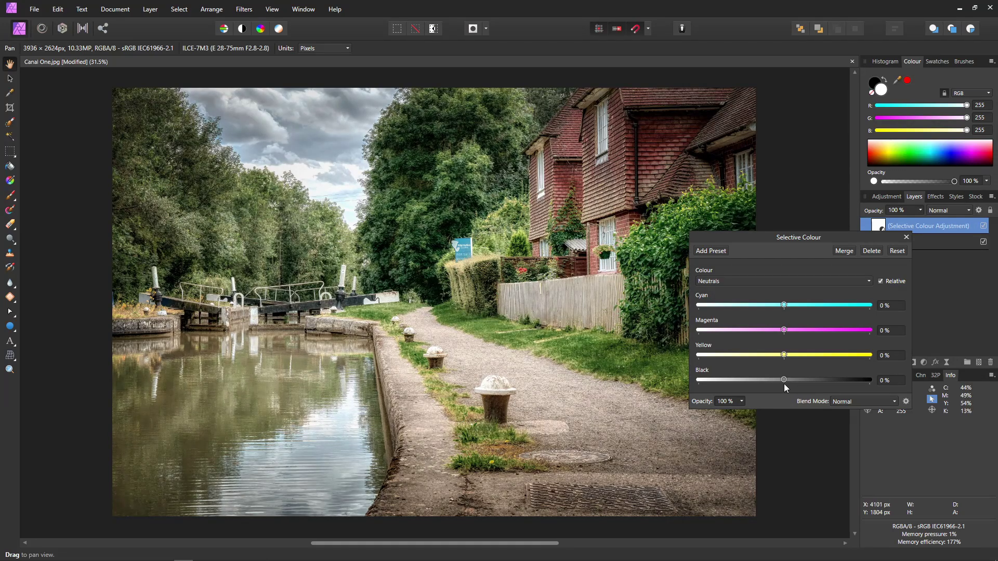
Reduce Black in the Blacks range to -33 %.
left_click(749, 283)
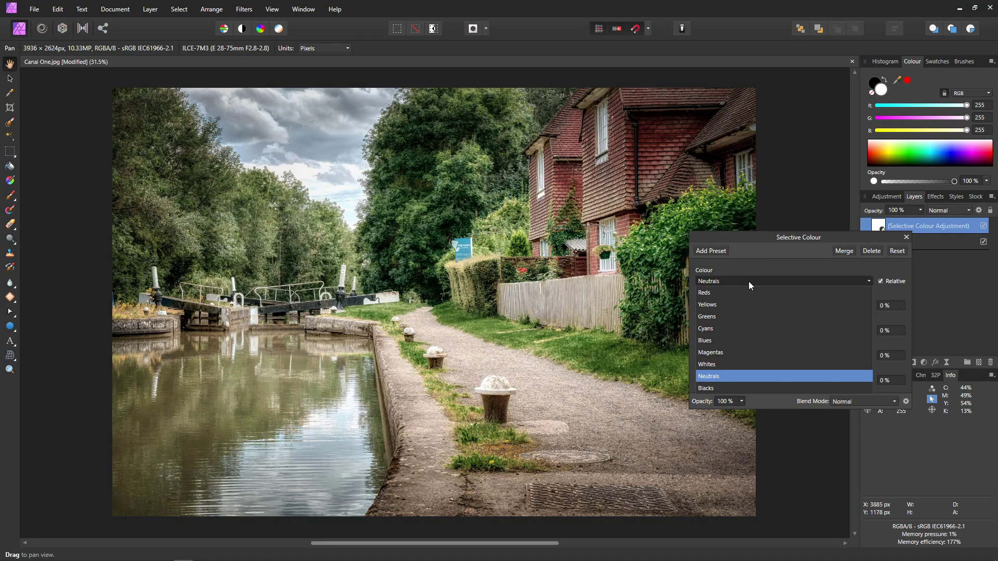
left_click(726, 387)
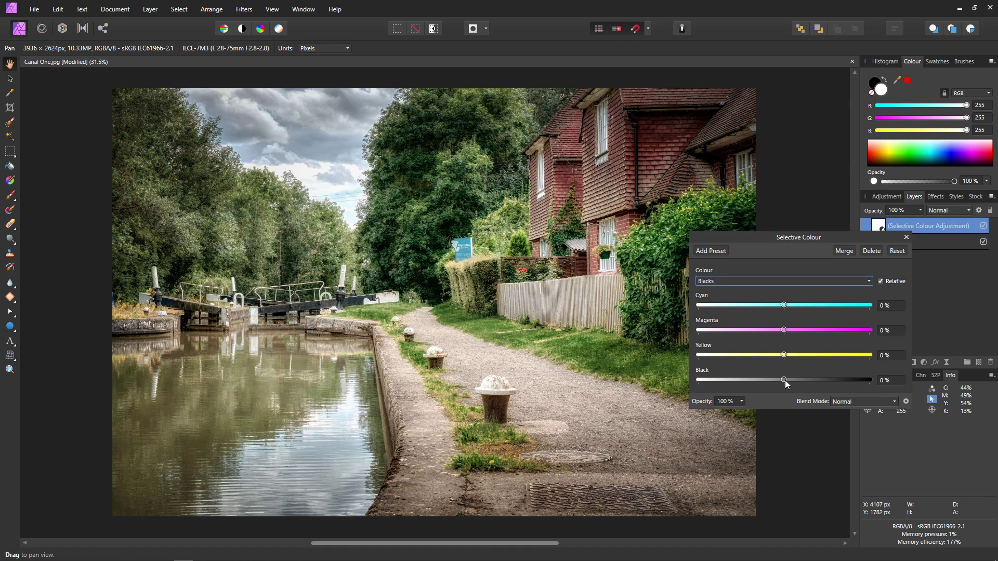
mouse_move(784, 379)
left_mouse_down()
mouse_move(811, 385)
mouse_move(754, 380)
mouse_move(809, 391)
mouse_move(769, 386)
mouse_move(798, 389)
mouse_move(777, 387)
mouse_move(790, 388)
left_mouse_up()
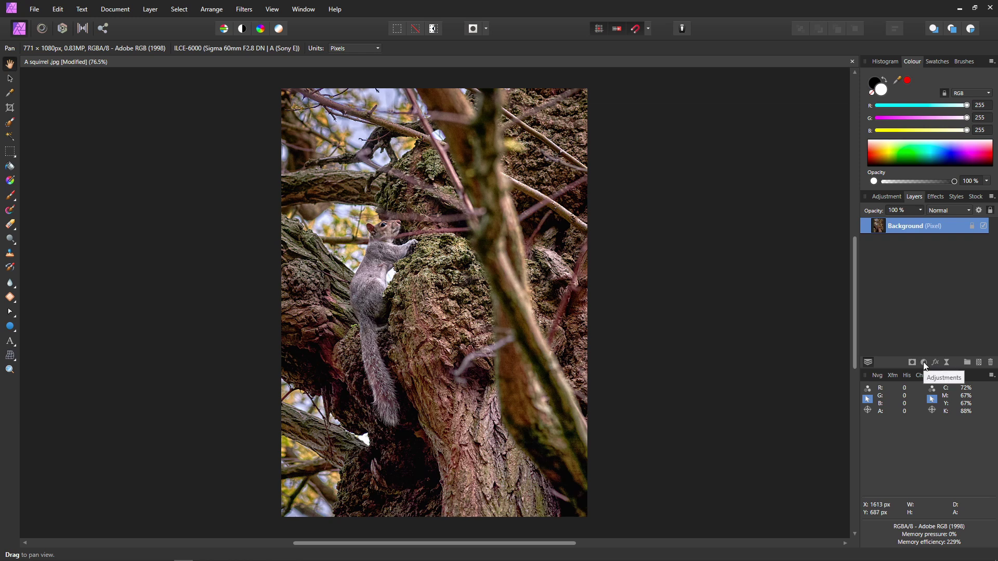
Add a Curves adjustment and bend it into an S-curve, darkening shadows and lifting highlights.
left_click(924, 364)
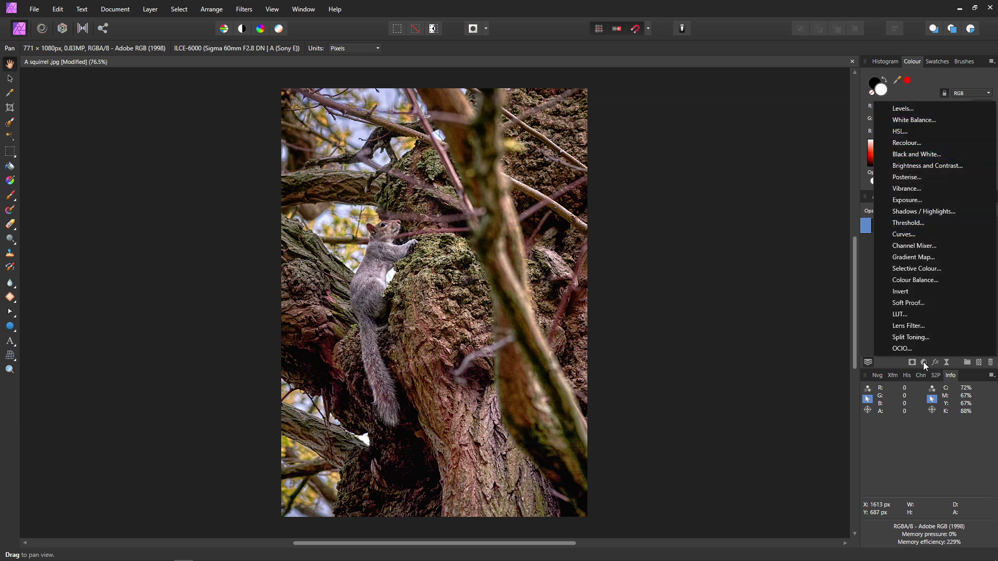
left_click(910, 235)
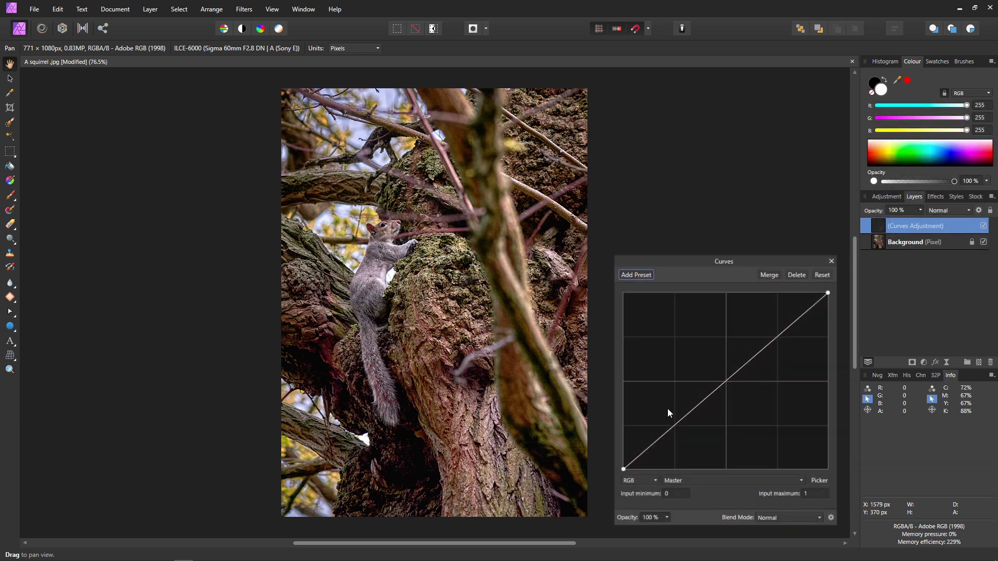
left_click(725, 382)
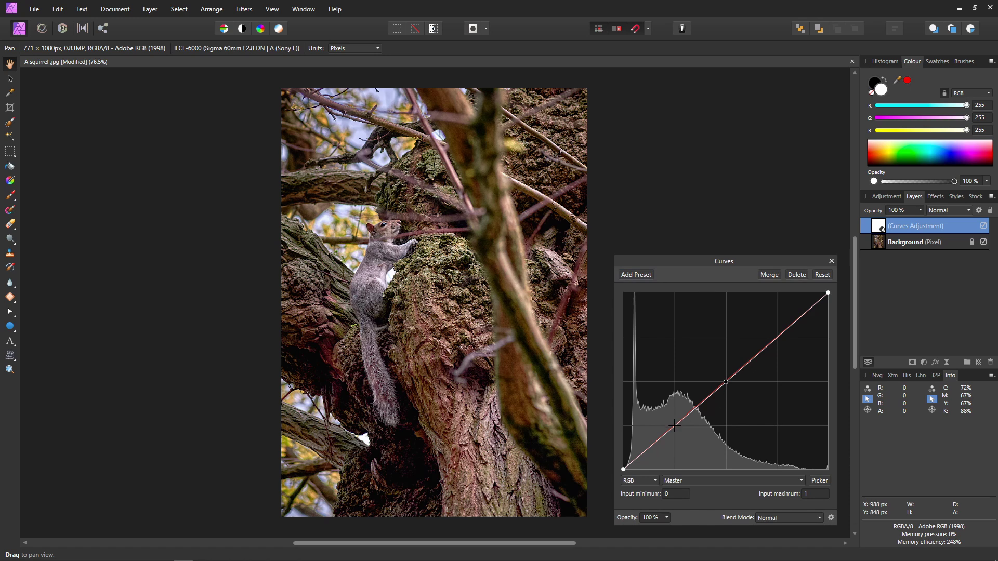
left_click_drag(674, 425, 682, 441)
left_click_drag(767, 337, 762, 333)
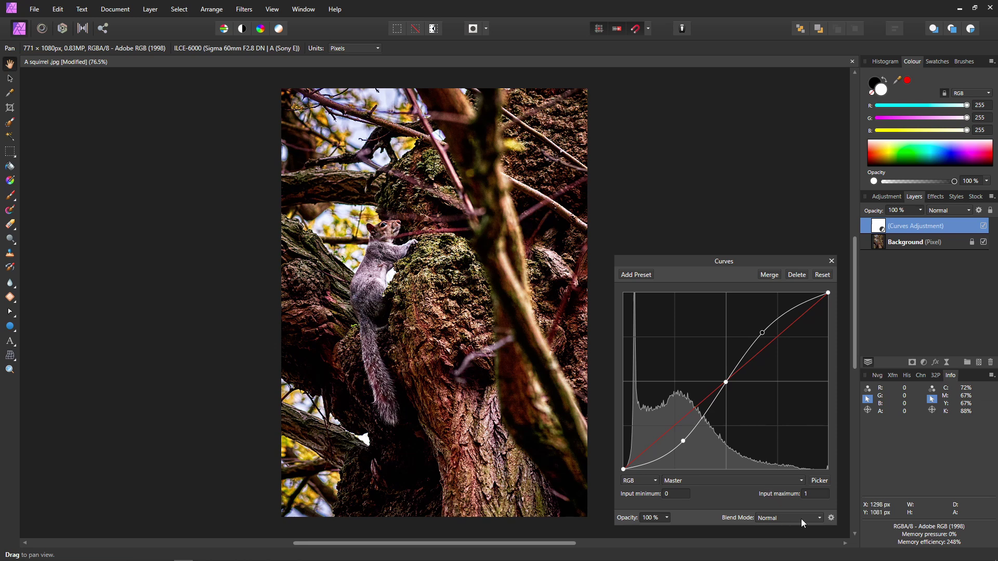
Set the Curves blend mode to Luminosity and nudge the lower shadow point slightly.
left_click(819, 520)
left_click_drag(818, 400, 824, 494)
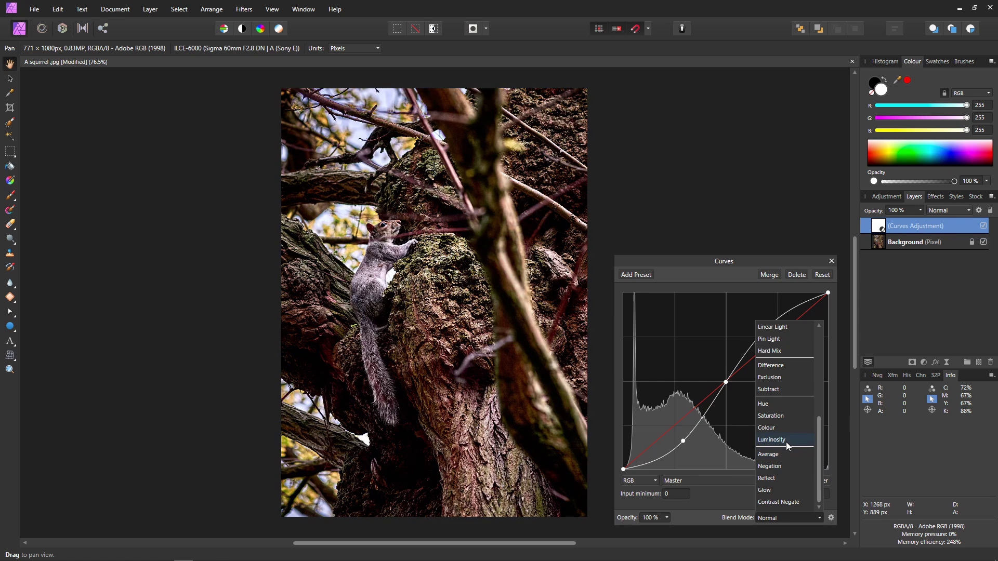
left_click(787, 442)
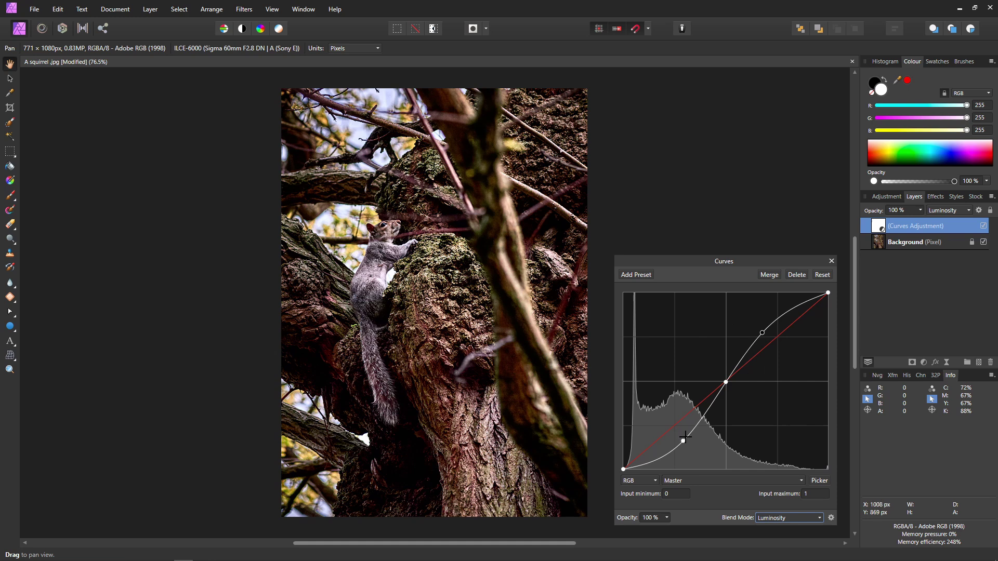
mouse_move(685, 437)
left_mouse_down()
mouse_move(674, 435)
mouse_move(679, 442)
left_mouse_up()
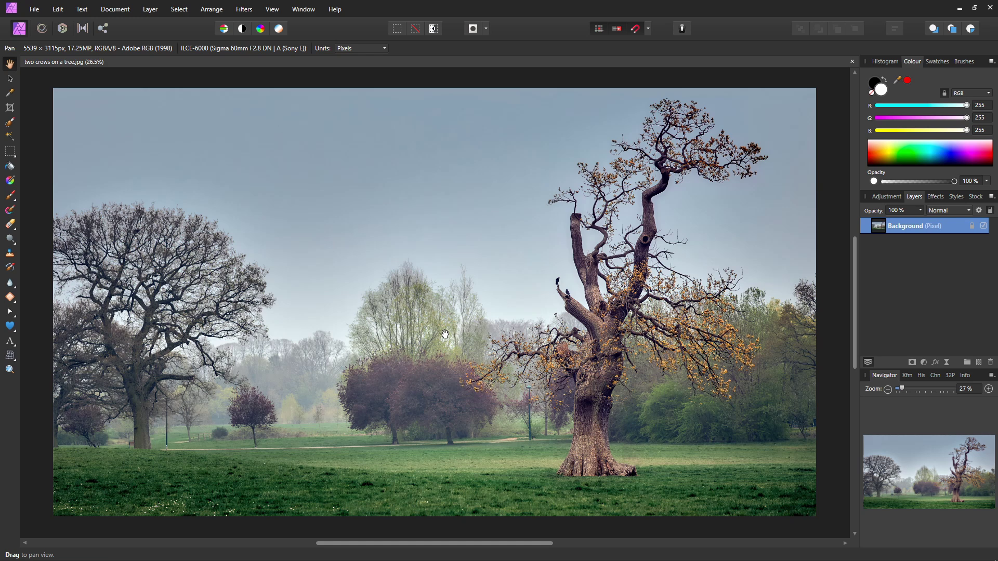
Duplicate the Background layer and add a Live Clarity filter at 100% strength.
key("ctrl+j")
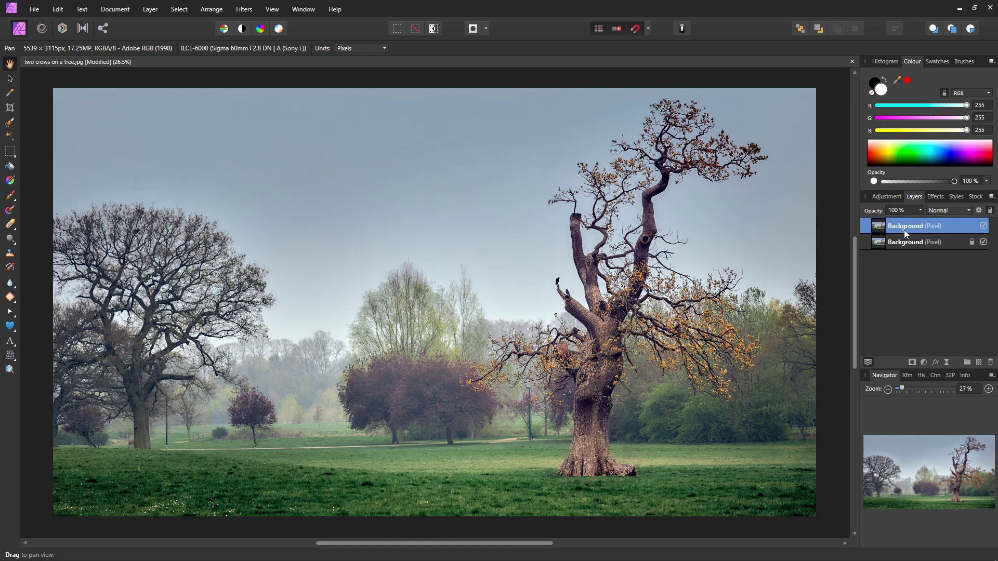
left_click(947, 363)
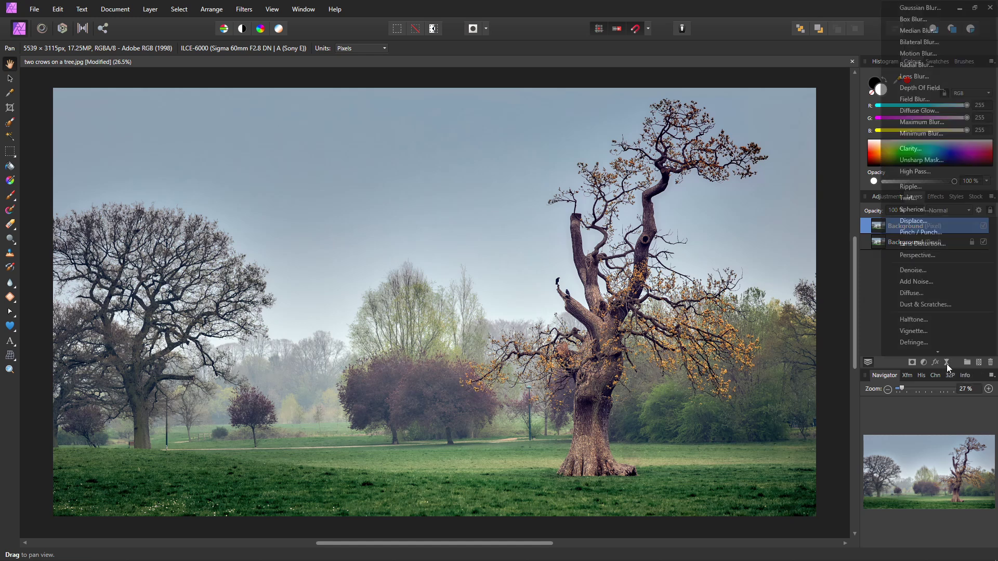
left_click(923, 145)
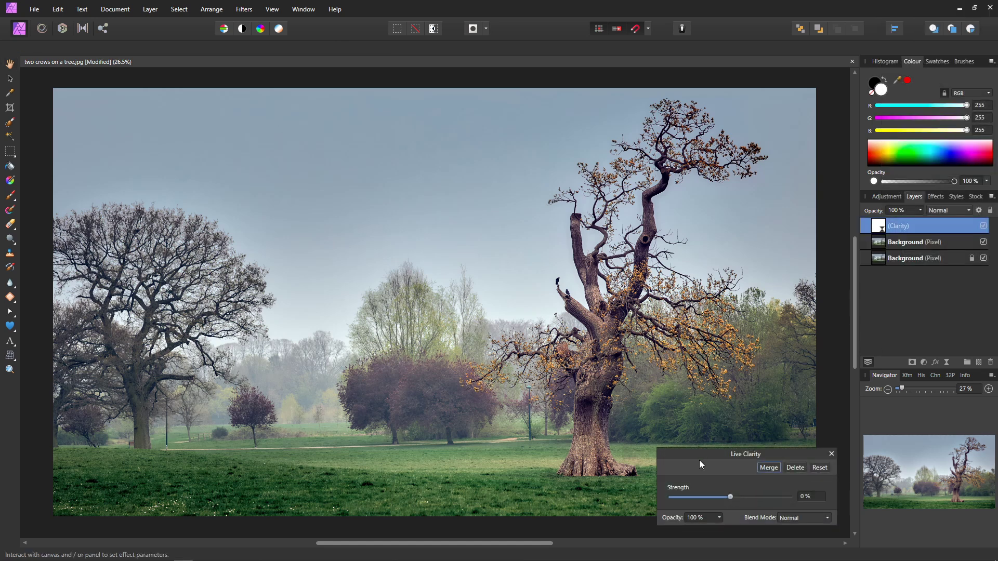
left_click_drag(729, 498, 802, 503)
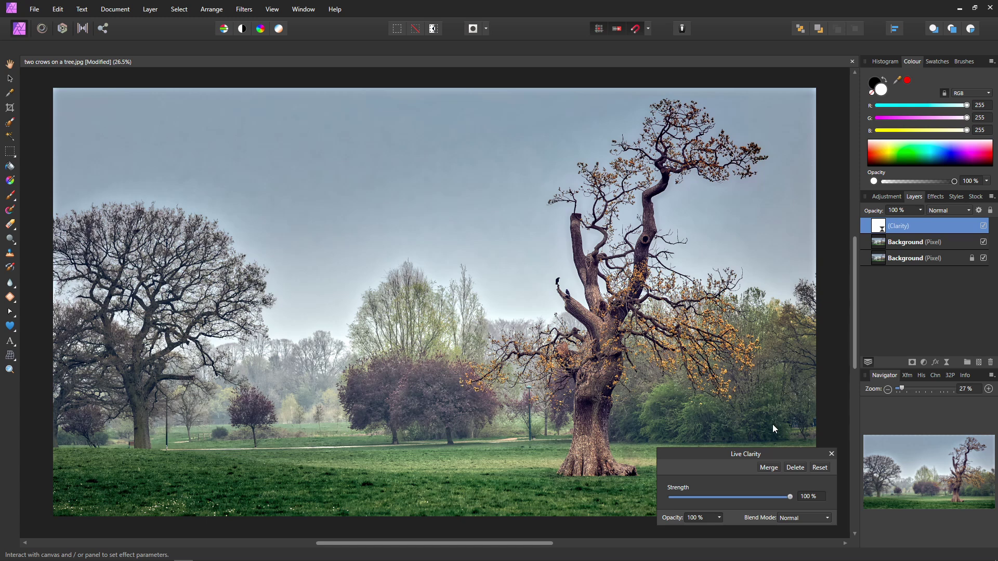
left_click(832, 455)
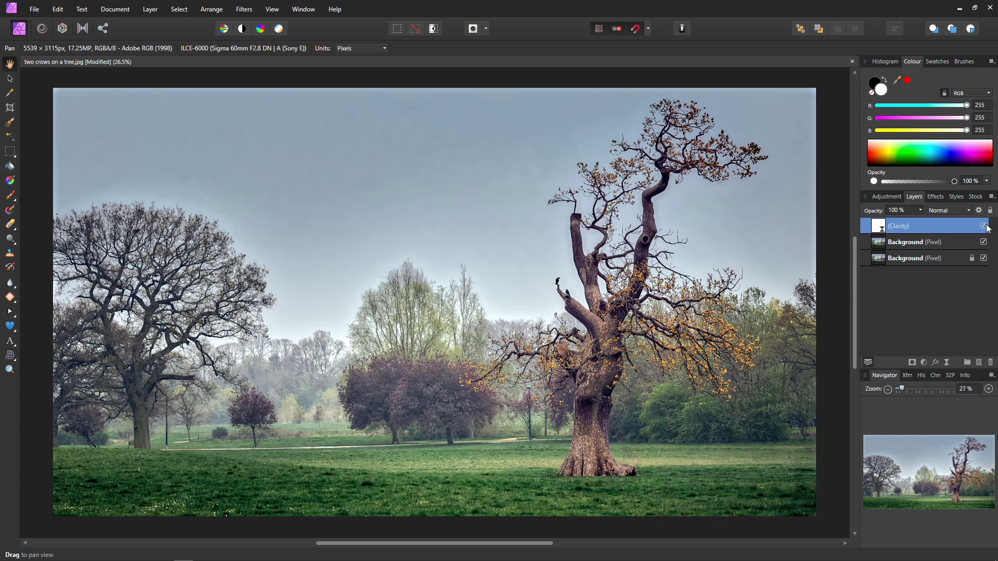
Toggle the Clarity layer's visibility to compare before and after, leaving it hidden.
left_click(983, 226)
left_click(983, 226)
left_click(983, 226)
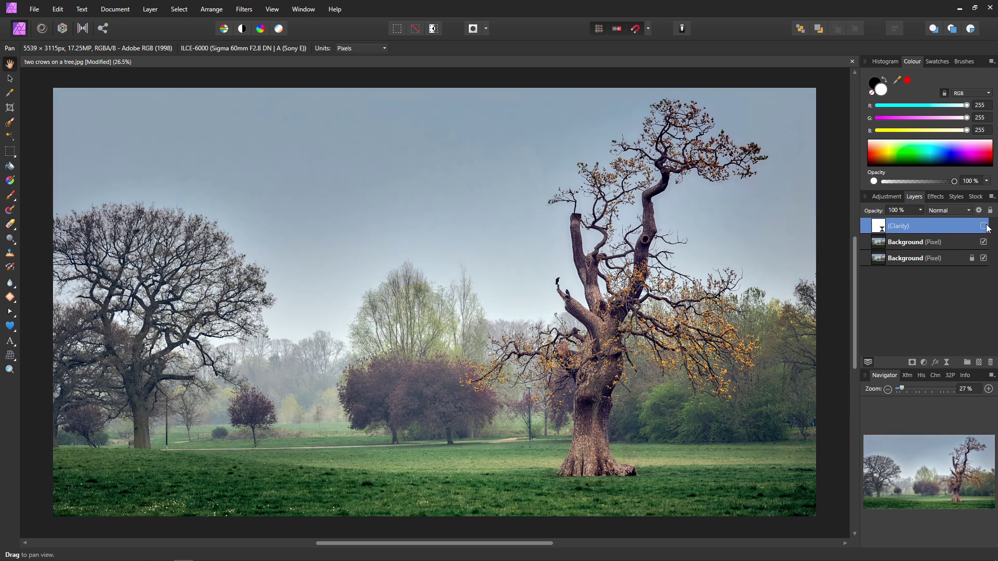
left_click(983, 226)
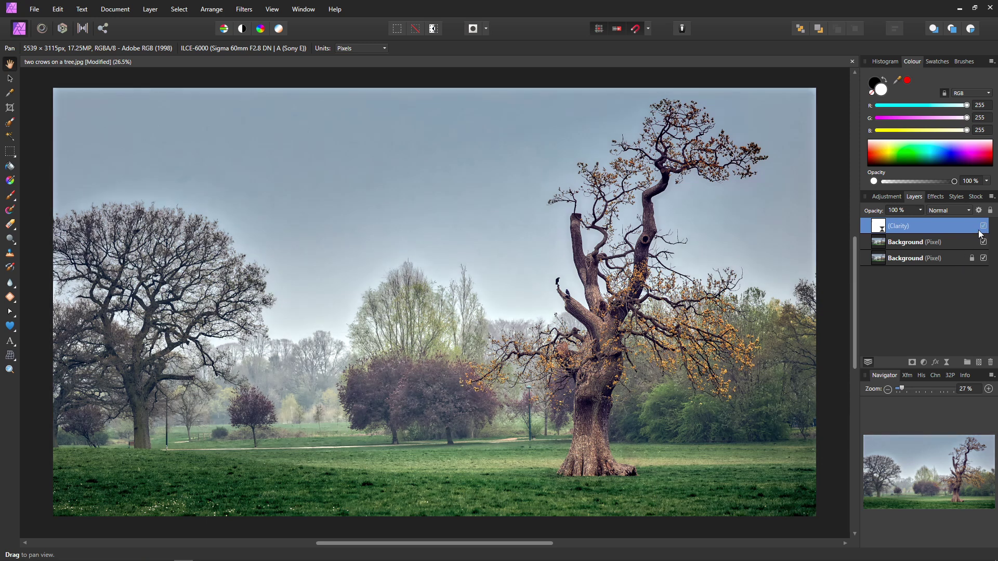
left_click(984, 227)
Delete the Clarity layer and develop Clarity at 100% into the duplicate layer via the Develop Persona.
right_click(882, 227)
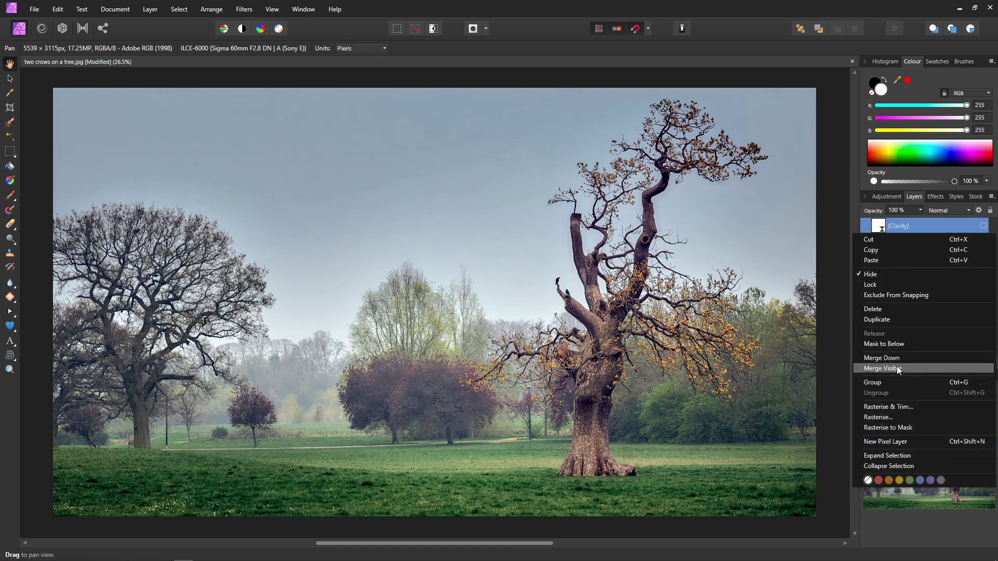
left_click(881, 311)
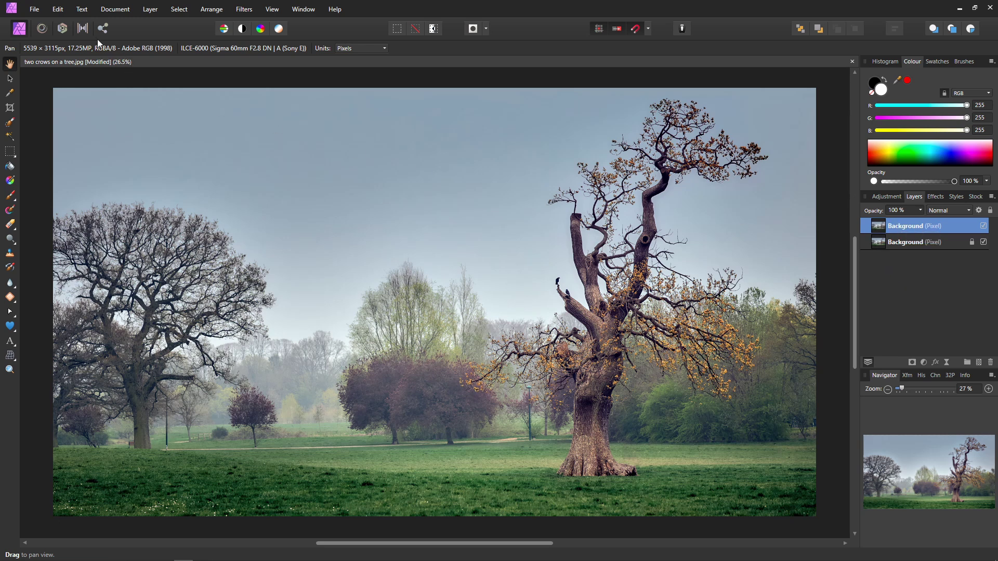
left_click(63, 28)
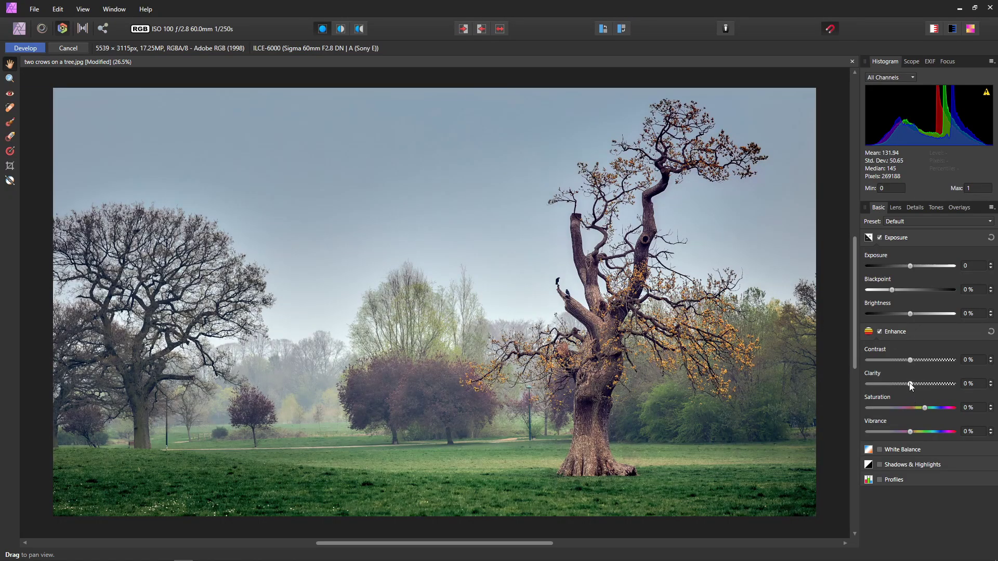
left_click_drag(910, 385, 960, 388)
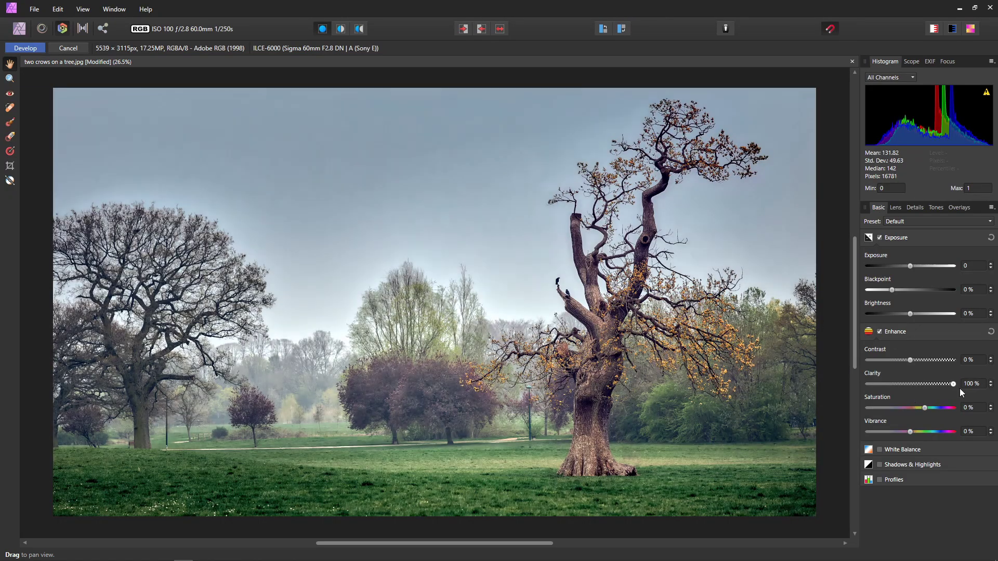
left_click(25, 49)
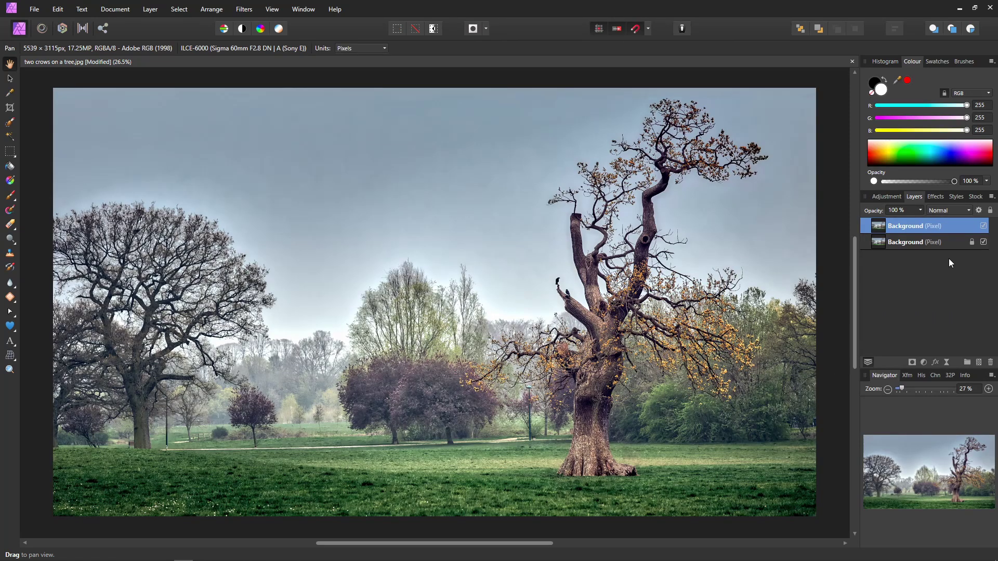
Toggle the developed layer to compare, then lower its opacity to 10%.
left_click(983, 226)
left_click(984, 226)
left_click(983, 226)
left_click(983, 227)
left_click(920, 210)
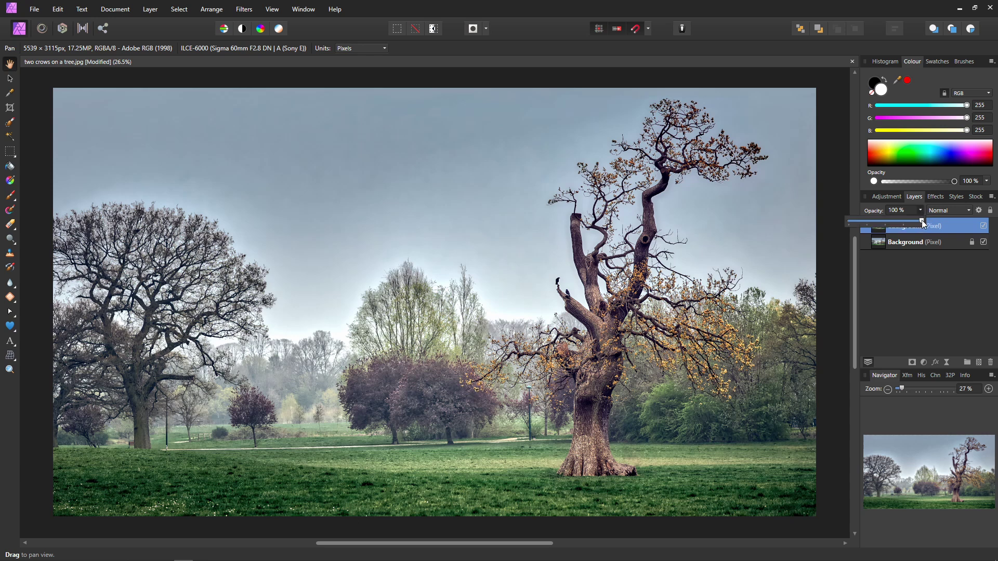
mouse_move(922, 223)
left_mouse_down()
mouse_move(851, 223)
mouse_move(924, 227)
left_mouse_up()
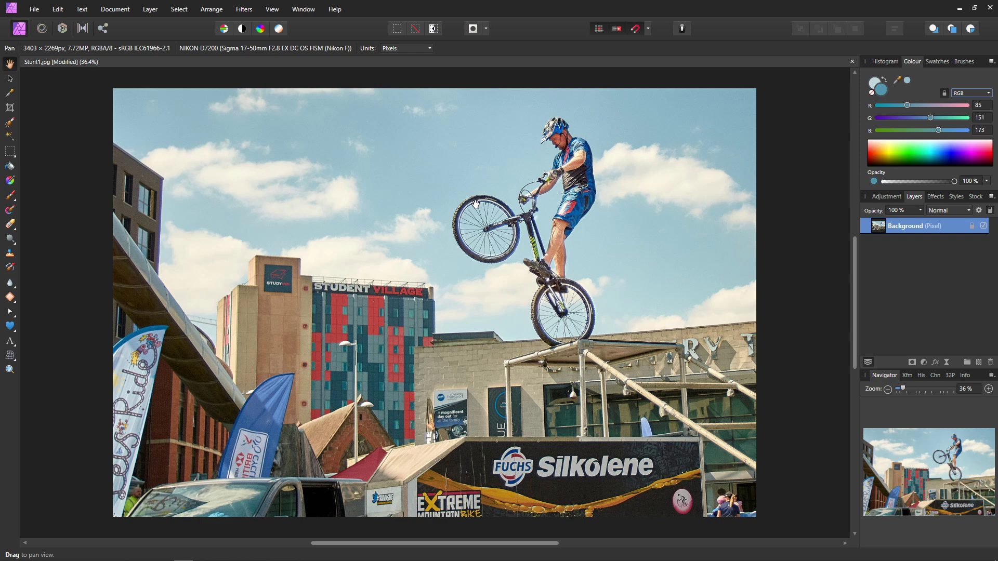
Sample the sky's light blue (R 162, G 198, B 210) with the Paint Brush, undoing a test stroke on the head.
left_click(10, 196)
left_click(464, 155, "alt")
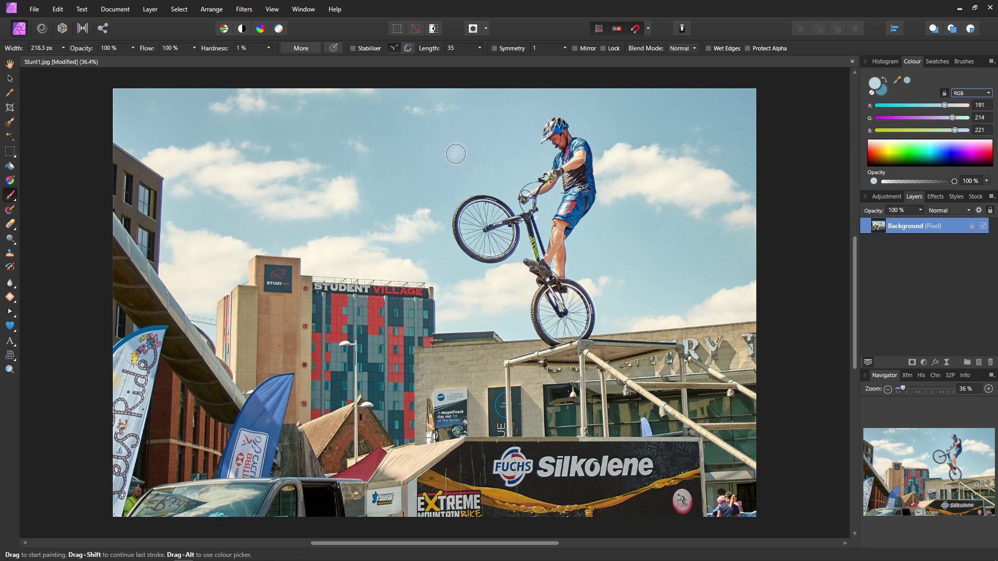
left_click(456, 159, "alt")
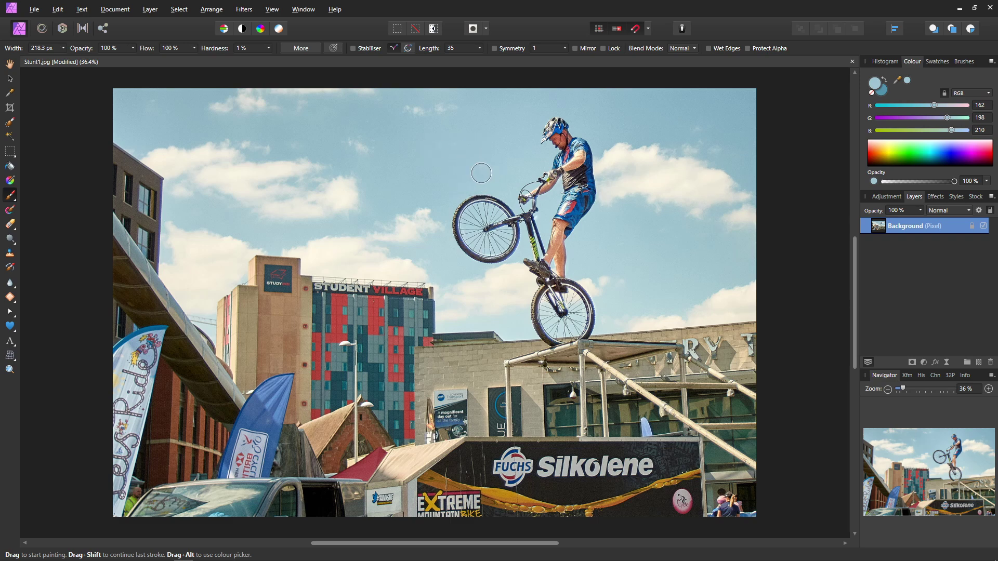
mouse_move(551, 127)
left_mouse_down()
mouse_move(528, 136)
mouse_move(541, 148)
mouse_move(566, 138)
mouse_move(623, 141)
left_mouse_up()
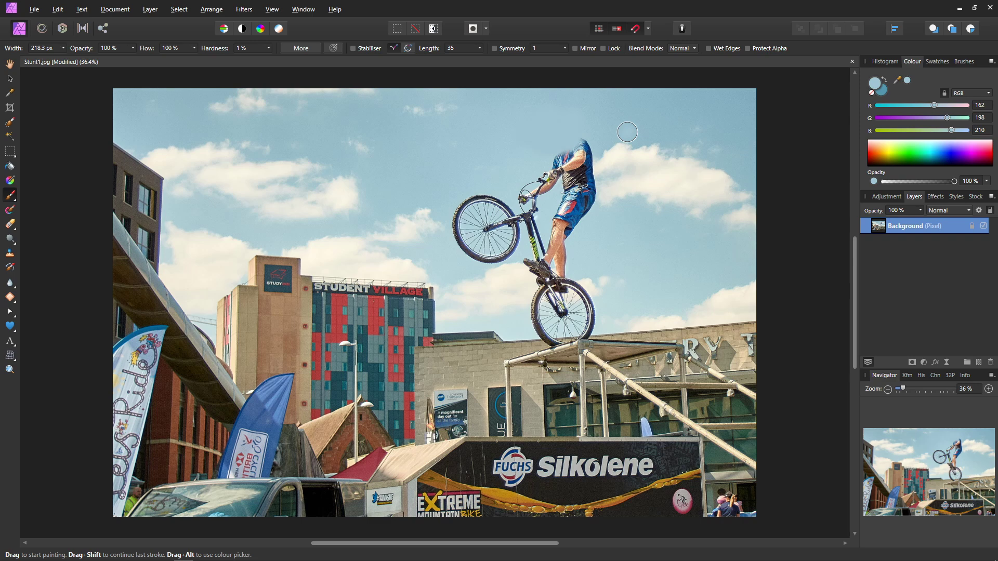
key("ctrl+z")
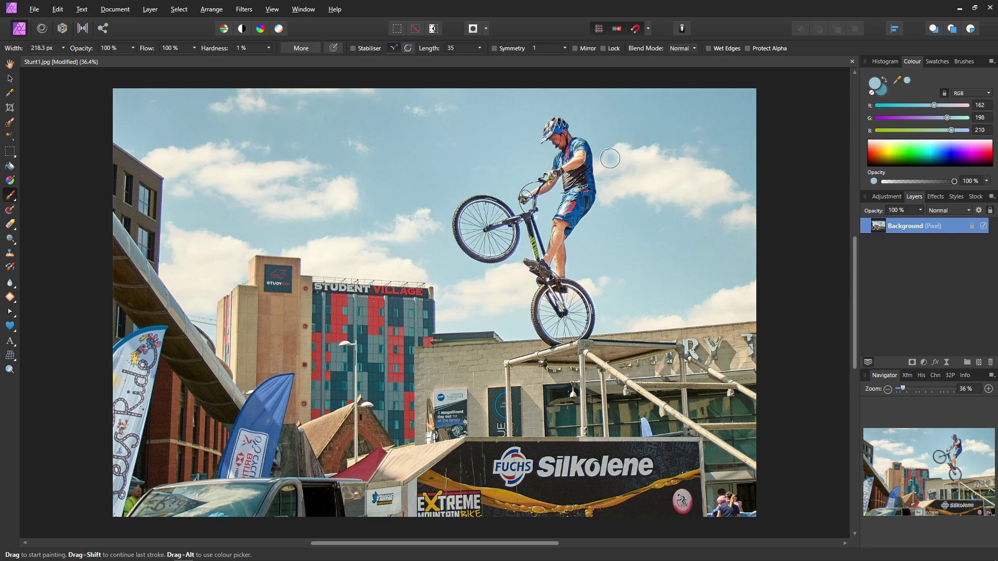
Show the colour as HSL, darken the sky blue to lightness 51, paint a test dab and undo it.
left_click(989, 95)
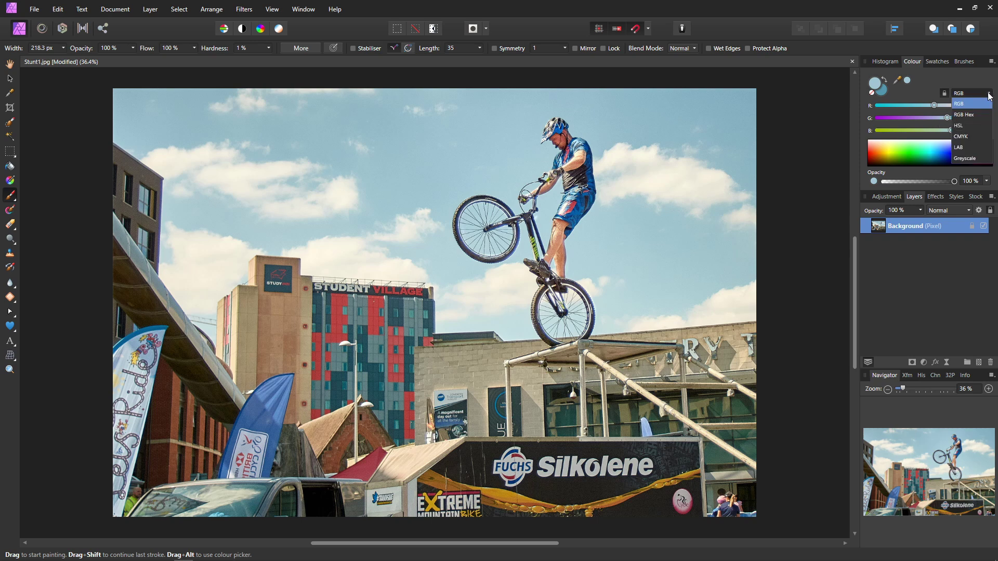
left_click(970, 128)
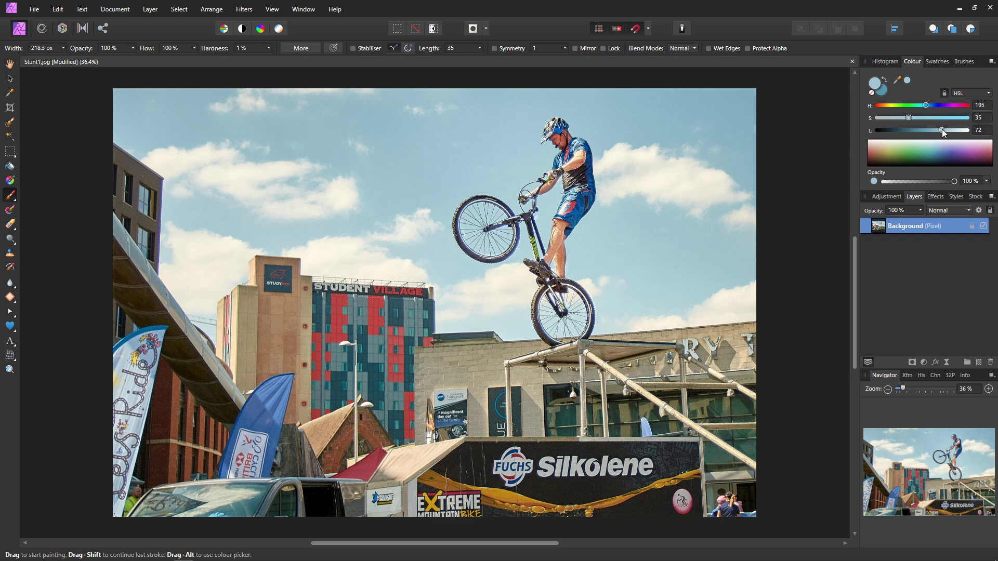
left_click_drag(941, 130, 932, 131)
left_click_drag(929, 132, 923, 132)
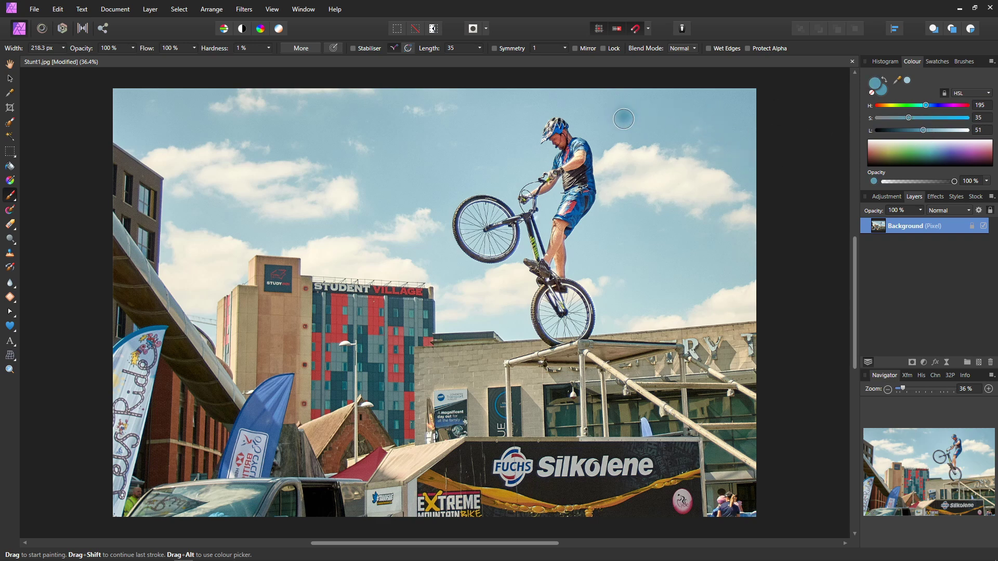
mouse_move(632, 115)
left_mouse_down()
mouse_move(587, 101)
mouse_move(655, 117)
mouse_move(636, 117)
left_mouse_up()
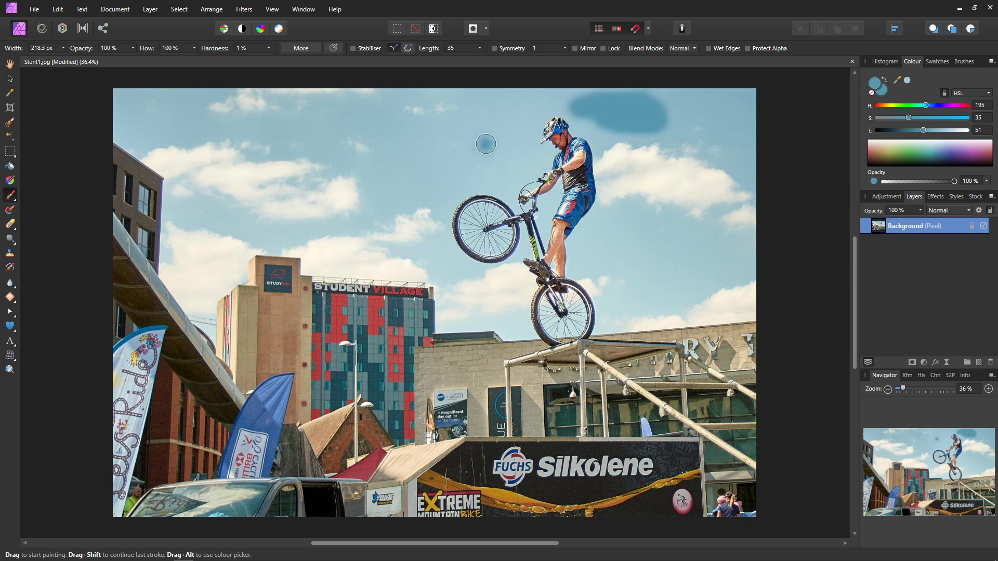
key("ctrl+z")
Resample the sky blue, raise its lightness to 85 and paint a pale stroke left of the helmet.
left_click(486, 144, "alt")
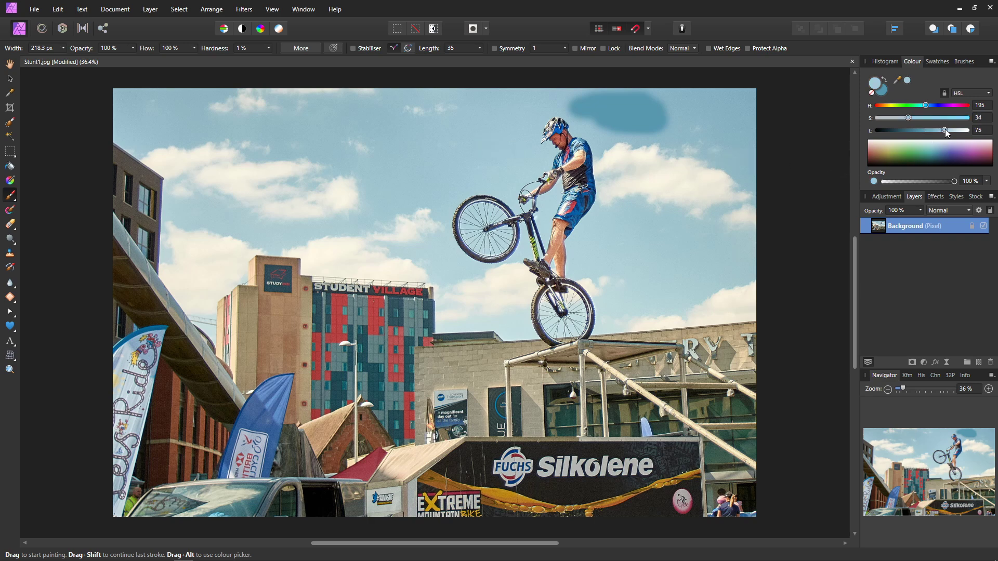
left_click_drag(945, 129, 952, 129)
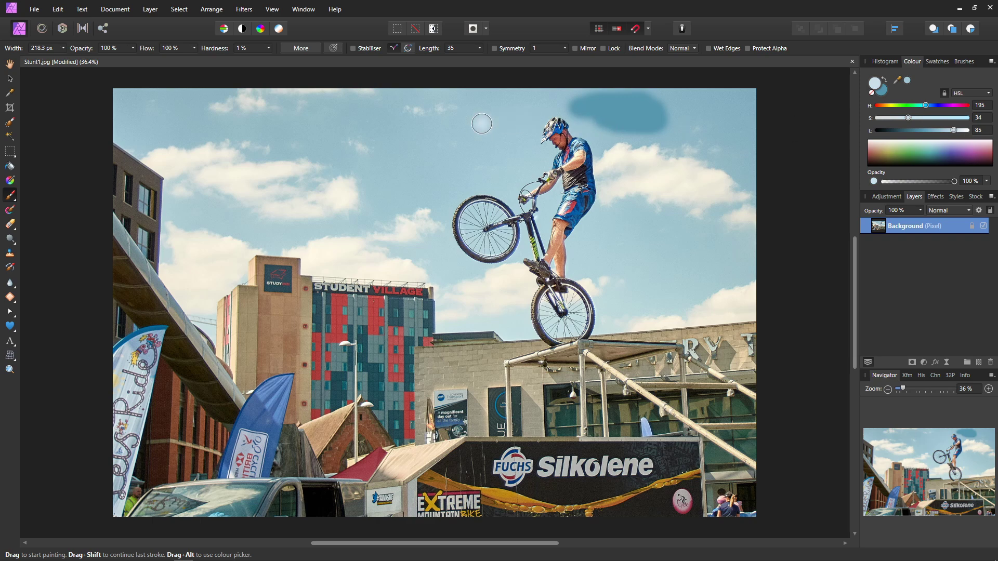
mouse_move(476, 118)
left_mouse_down()
mouse_move(523, 97)
mouse_move(502, 136)
left_mouse_up()
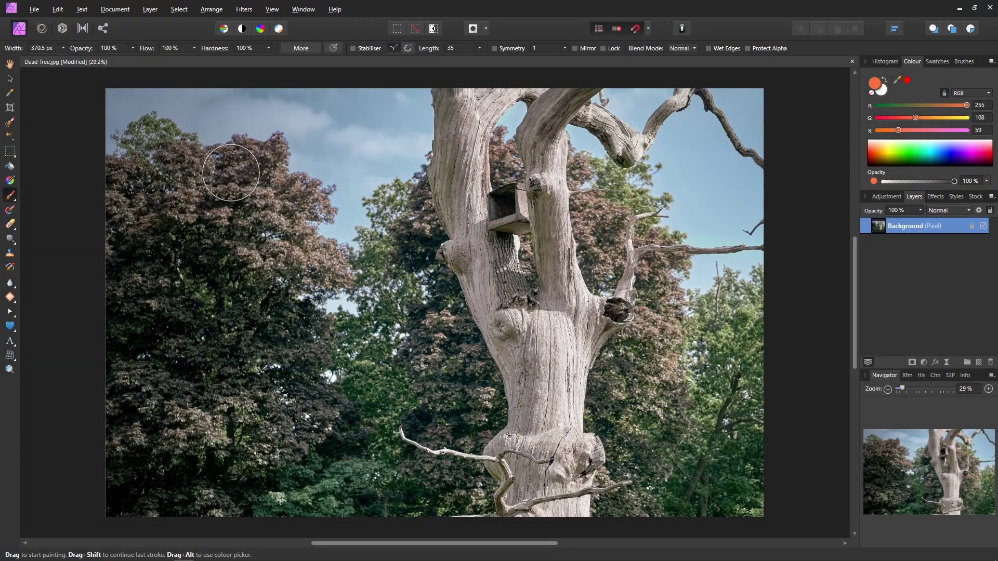
Paint a thick solid orange stroke across the treetops of Dead Tree.jpg.
left_click(256, 197)
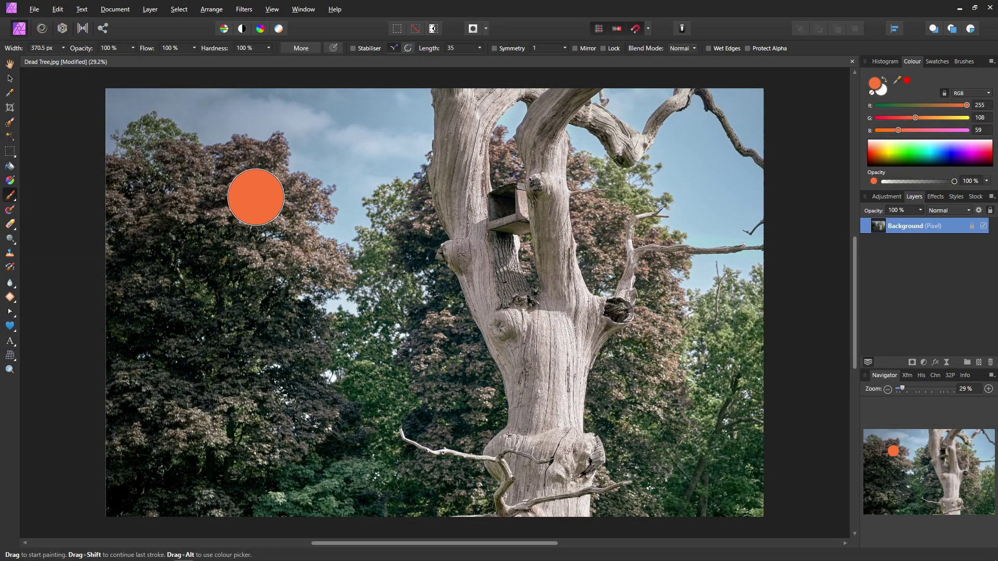
key("ctrl+z")
mouse_move(256, 197)
left_mouse_down()
mouse_move(238, 196)
mouse_move(316, 202)
mouse_move(345, 187)
mouse_move(259, 188)
mouse_move(302, 186)
mouse_move(205, 172)
mouse_move(185, 150)
mouse_move(481, 145)
left_mouse_up()
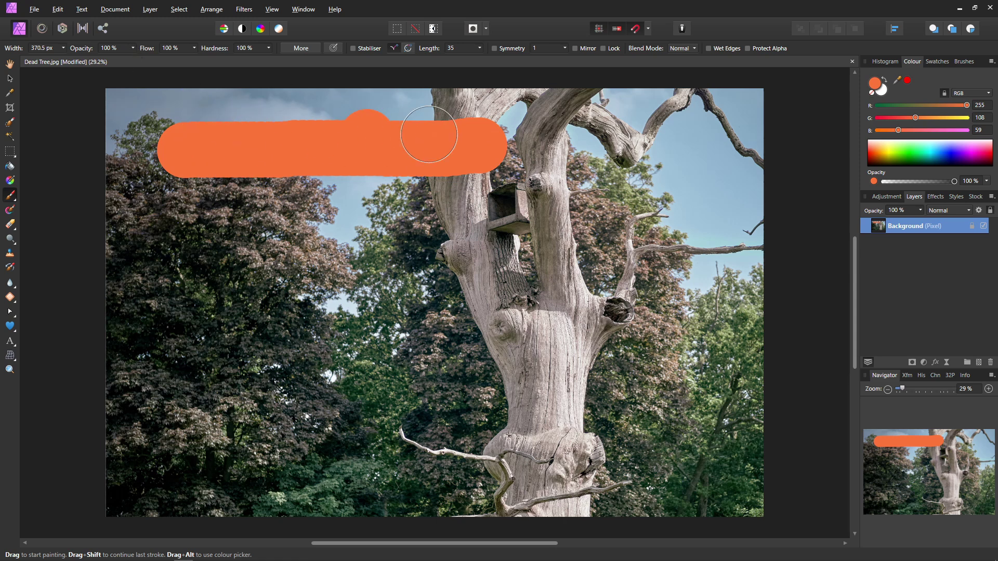
left_click_drag(408, 229, 294, 228)
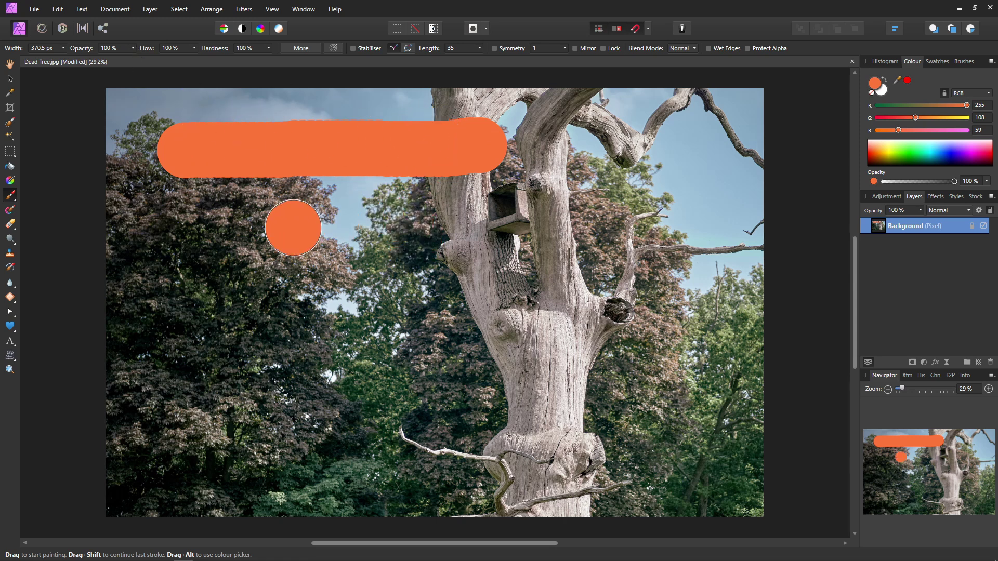
left_click(133, 48)
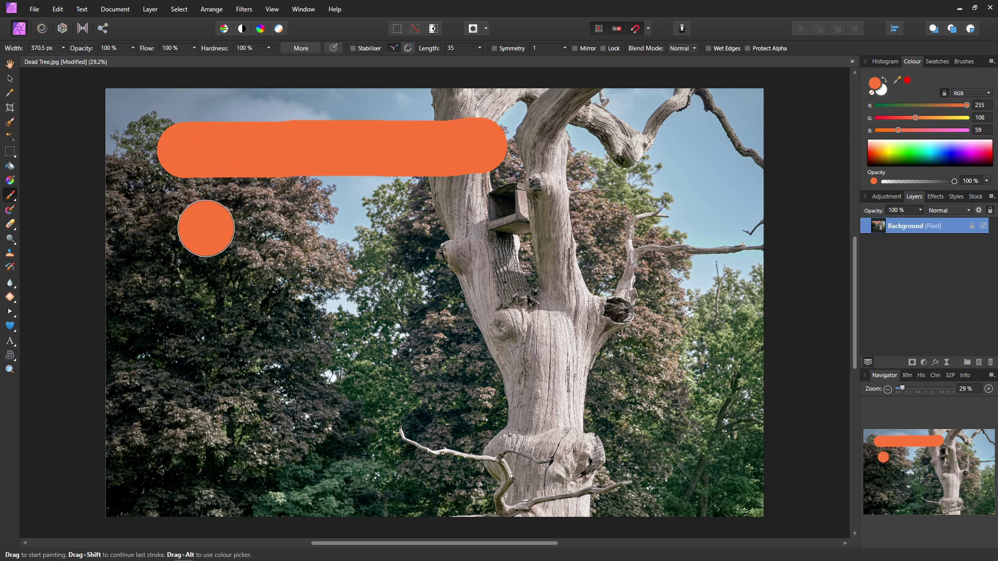
Set brush opacity to 50% and paint a half-transparent orange stroke across the trees.
key("ctrl+z")
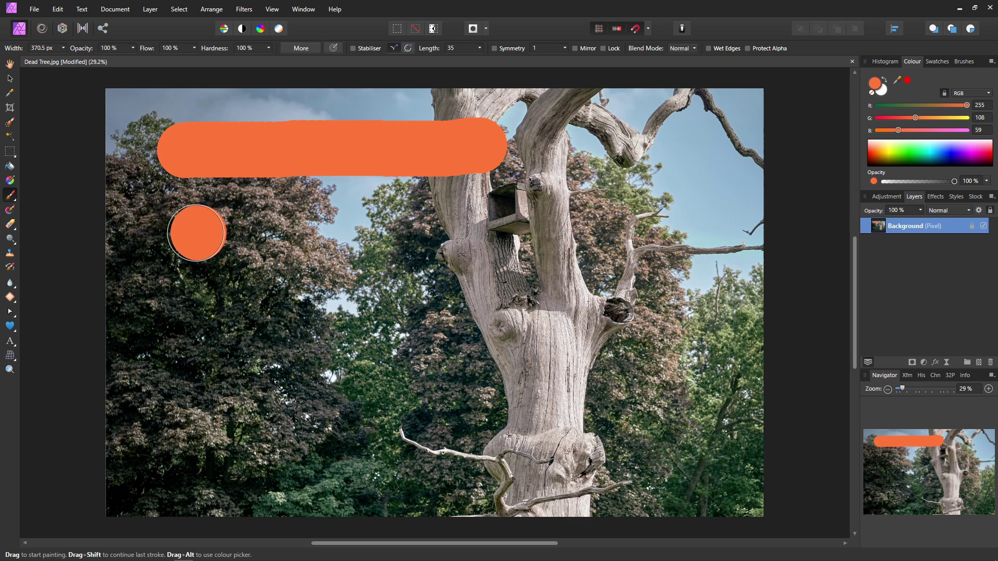
key("5")
left_click_drag(193, 225, 457, 224)
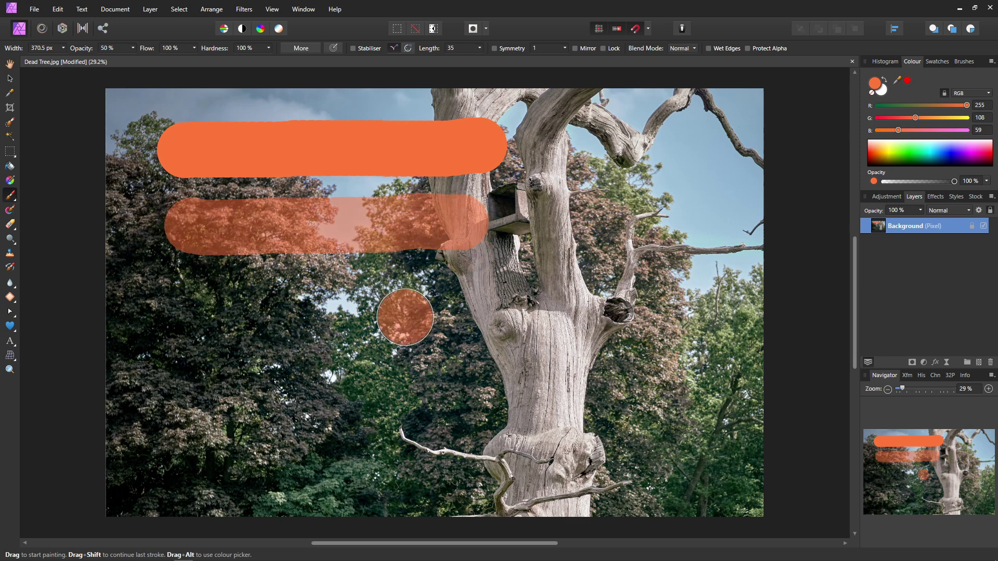
mouse_move(406, 317)
left_mouse_down()
mouse_move(378, 309)
mouse_move(381, 298)
mouse_move(156, 301)
left_mouse_up()
key("ctrl+z")
Paint orange strokes at 20%, 100% and 90% opacity using number keys, plus a dab on the trunk.
key("1")
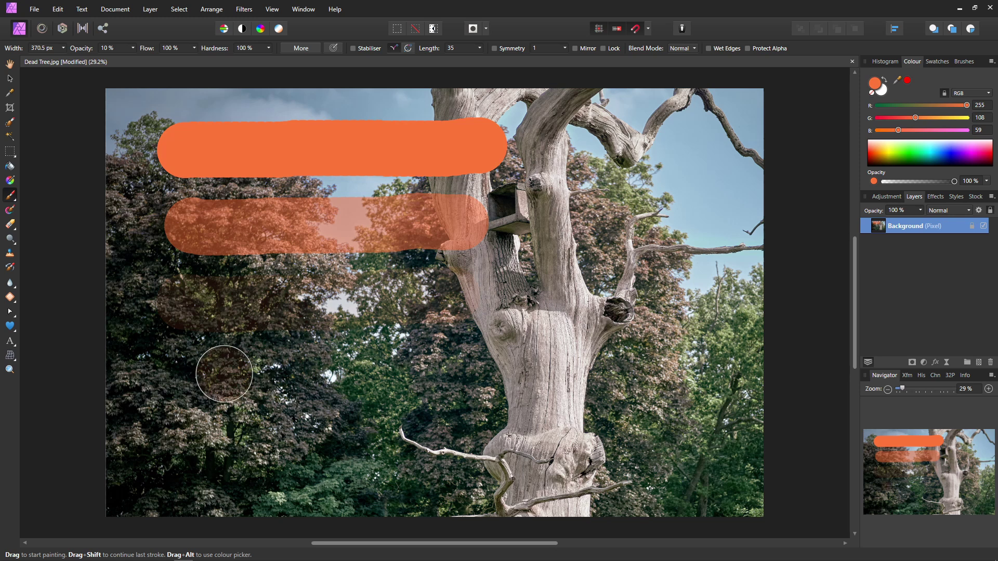
key("2")
left_click_drag(191, 375, 452, 376)
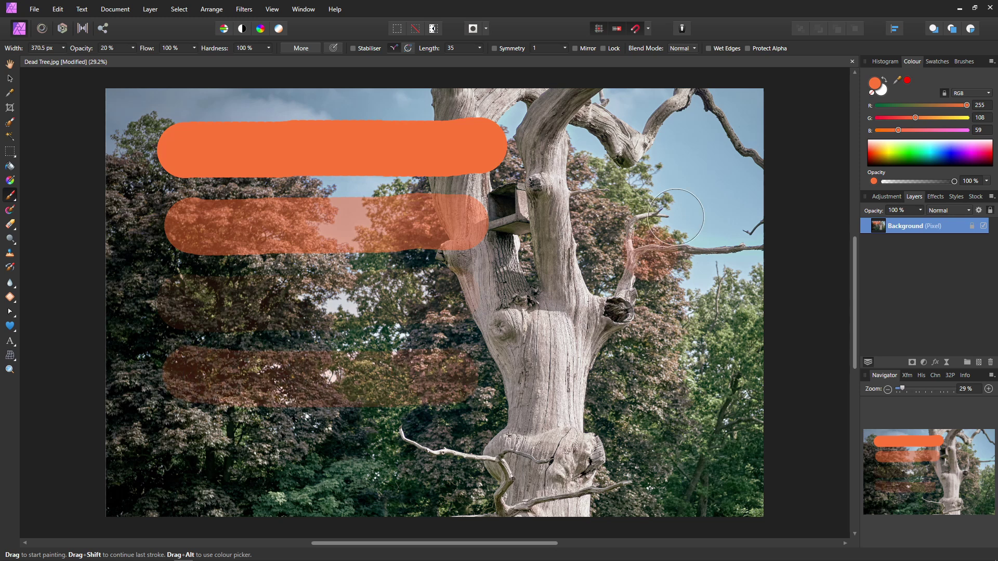
key("0")
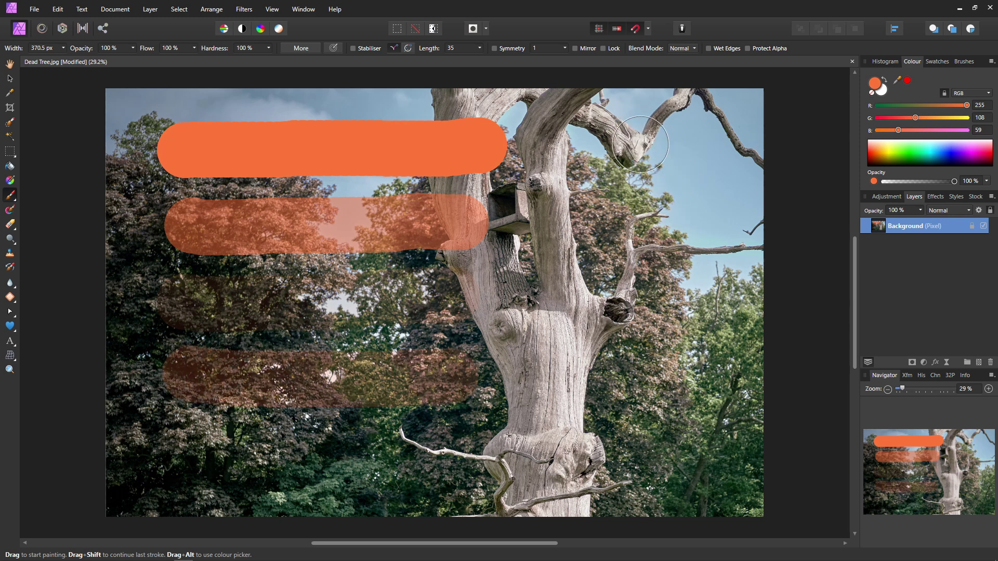
left_click_drag(641, 133, 640, 276)
key("9")
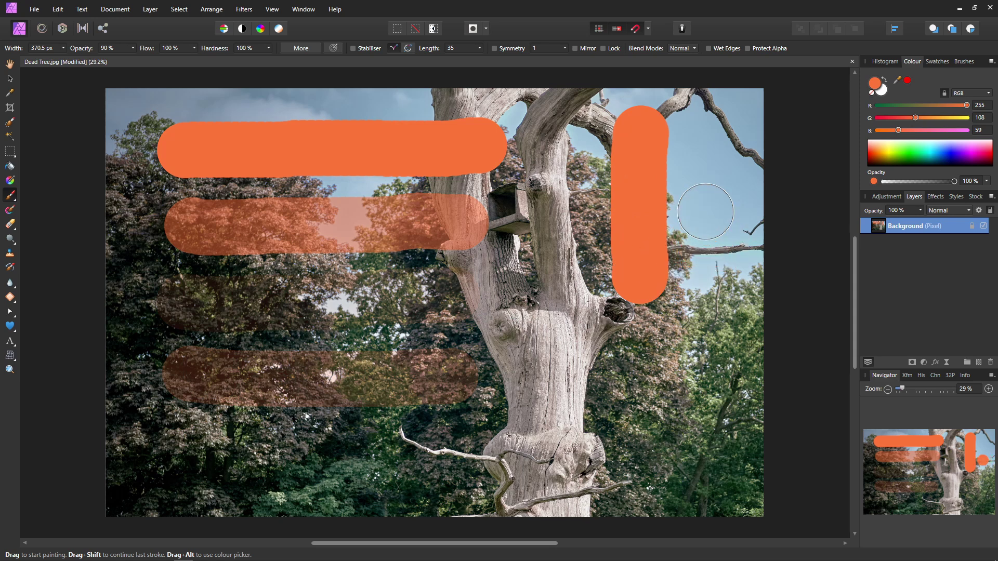
left_click_drag(705, 208, 719, 359)
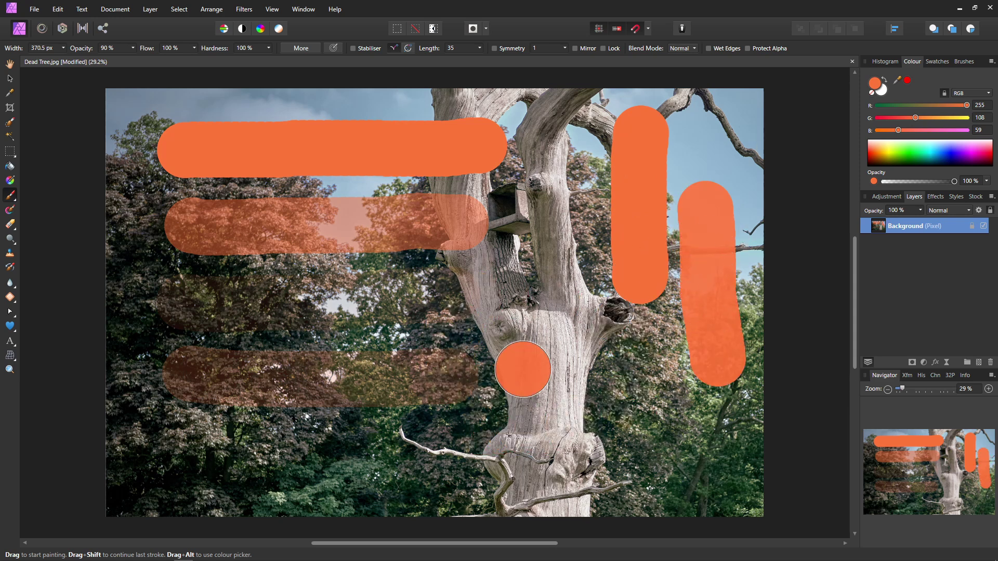
left_click(548, 361)
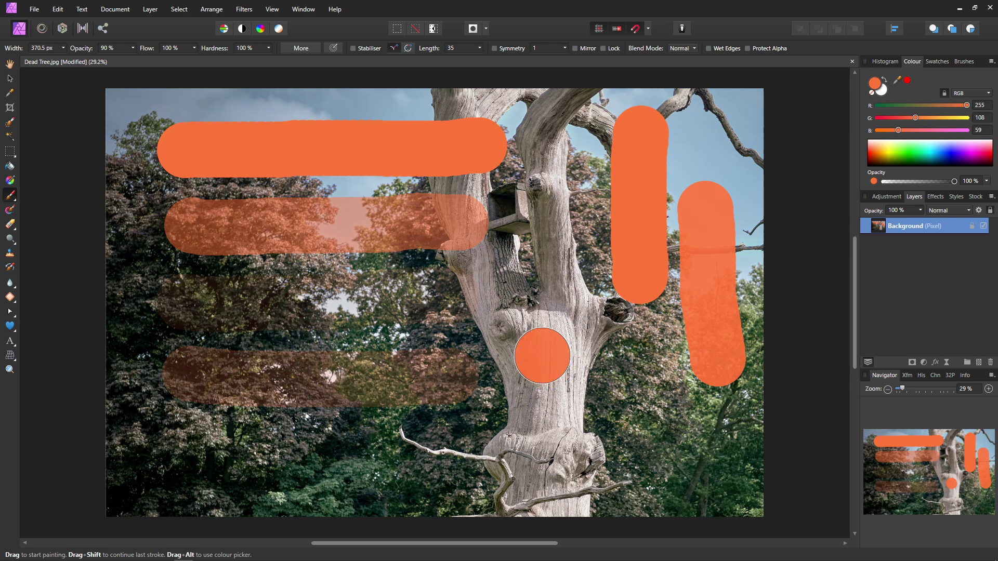